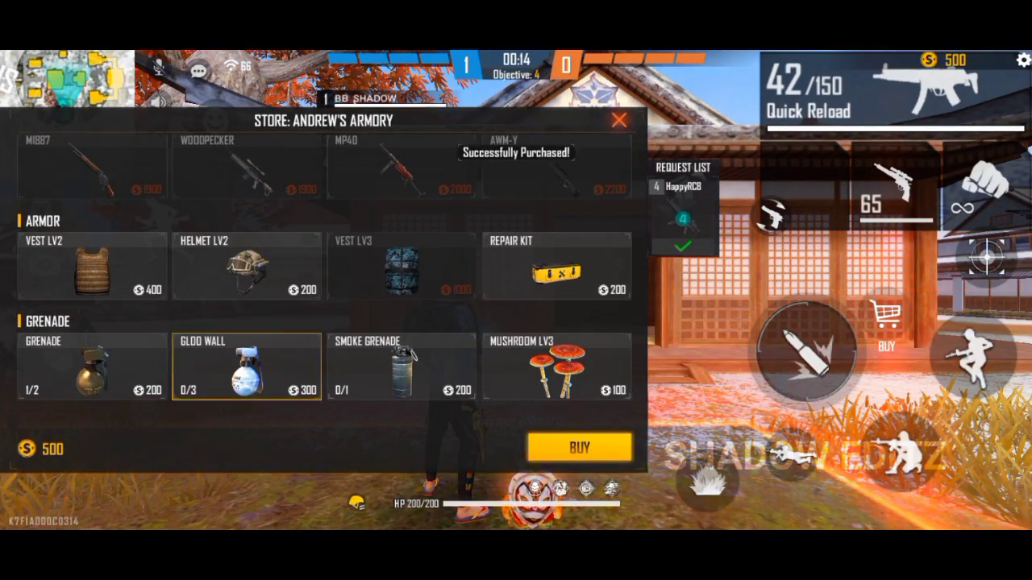
# - Buy the Lv2 helmet in the Free Fire store, spending all coins
pyautogui.click(579, 448)
pyautogui.click(245, 265)
pyautogui.click(580, 448)
pyautogui.click(619, 121)
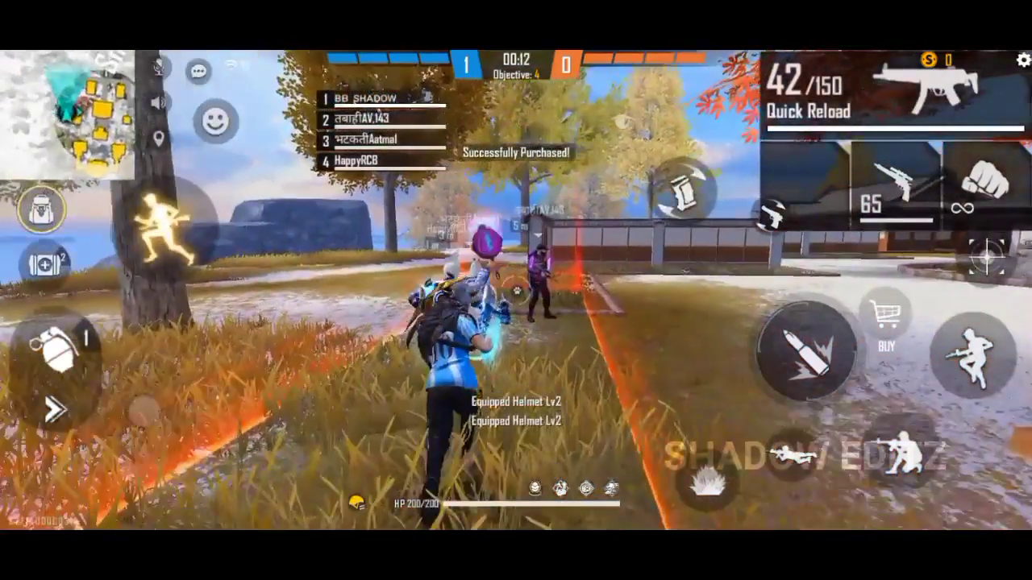
# - Cycle the held weapon between fists, gloo wall and MP5
pyautogui.click(984, 182)
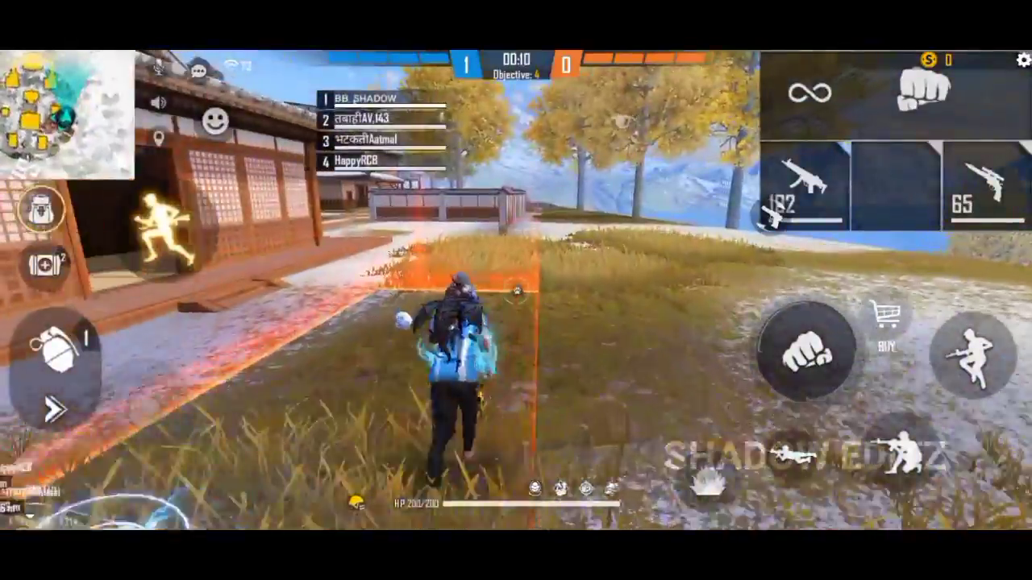
pyautogui.click(56, 347)
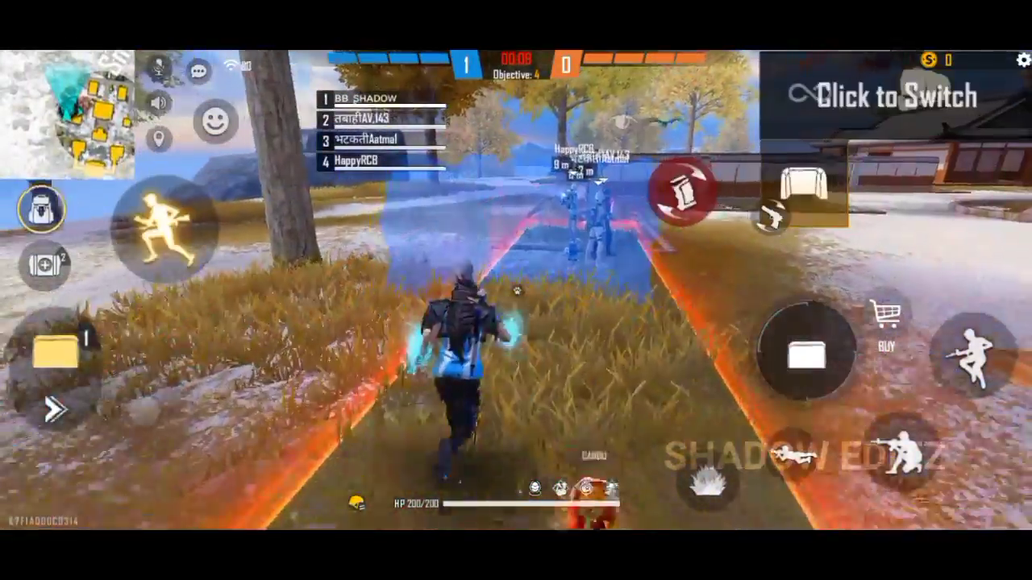
pyautogui.click(56, 347)
pyautogui.click(794, 196)
pyautogui.click(57, 347)
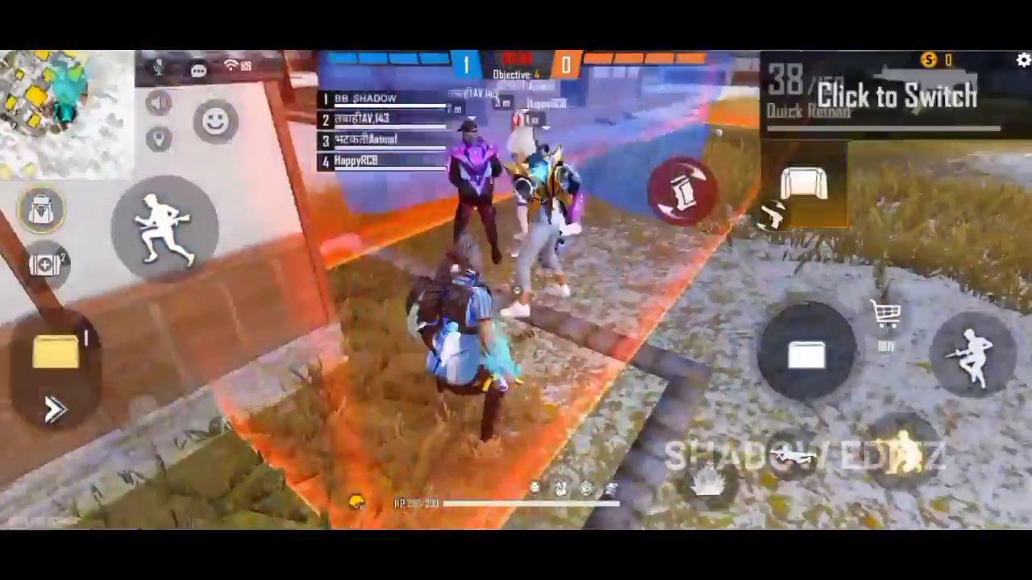
pyautogui.click(871, 96)
# - Fire the MP5 twice, then switch to fists
pyautogui.click(806, 350)
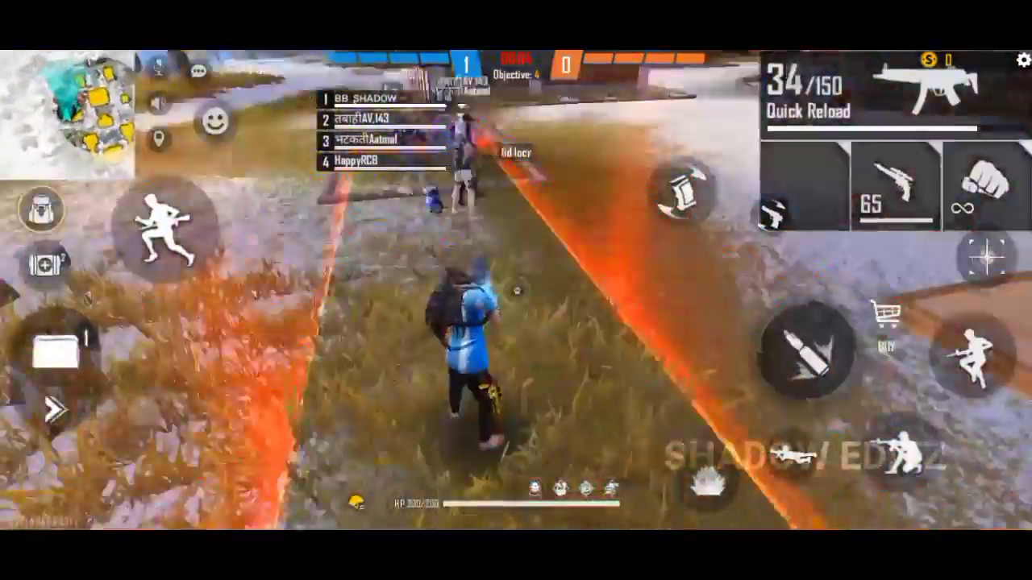
pyautogui.click(56, 347)
pyautogui.click(870, 96)
pyautogui.click(806, 350)
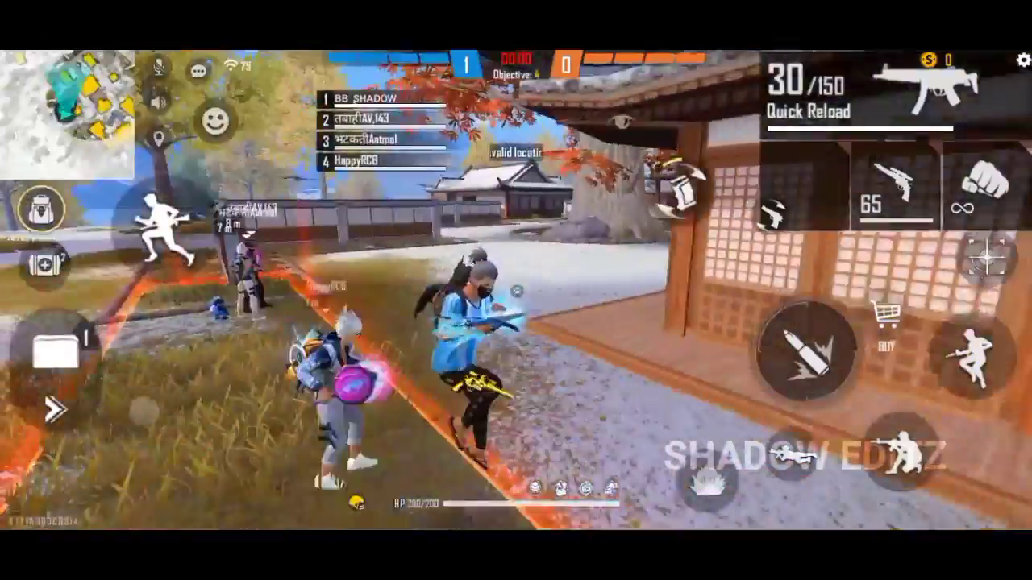
pyautogui.click(983, 182)
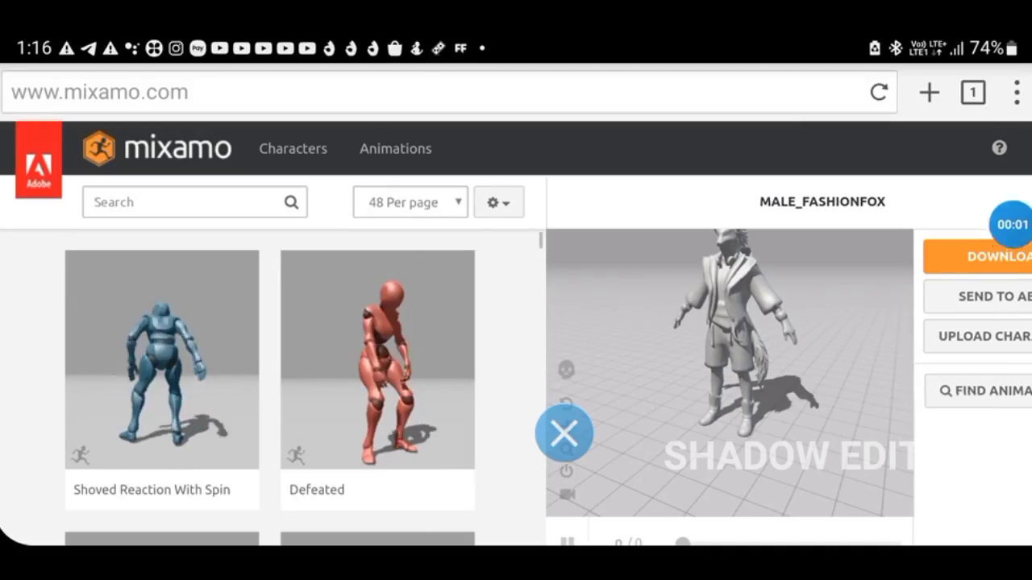
# - Start a Mixamo character upload and choose the file from local phone storage
pyautogui.hscroll(1, 516, 333)
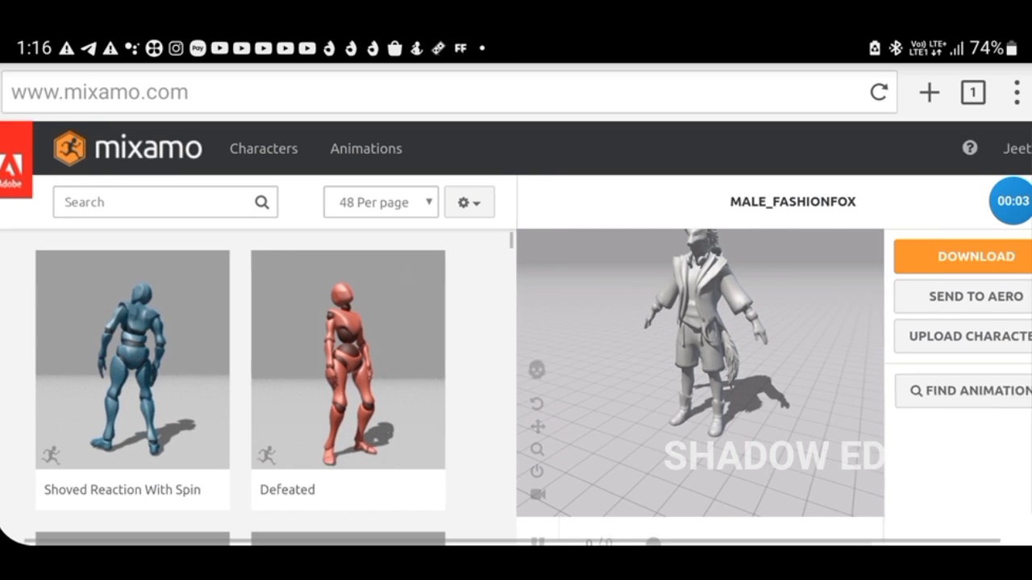
pyautogui.hscroll(1, 516, 333)
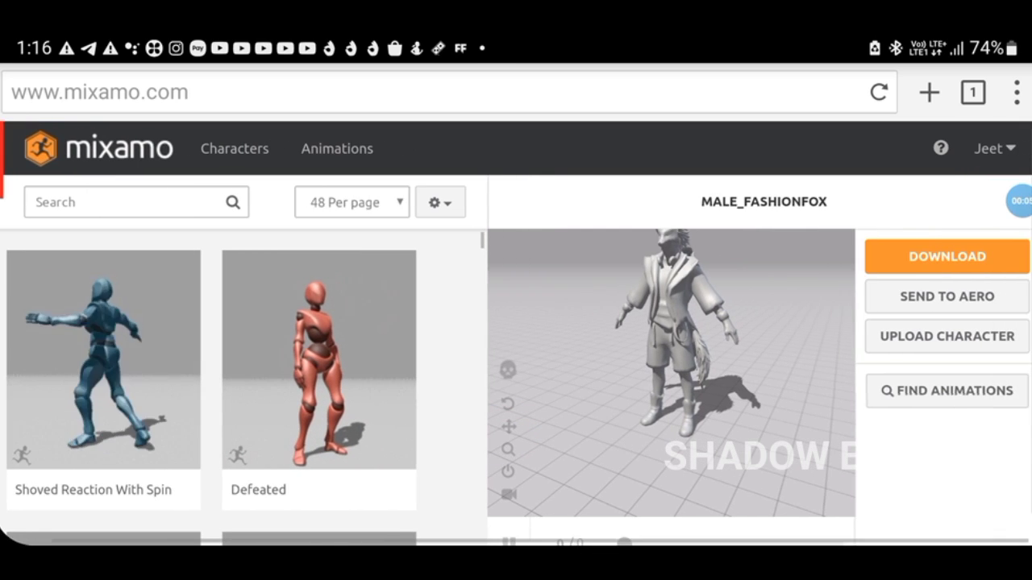
pyautogui.click(967, 339)
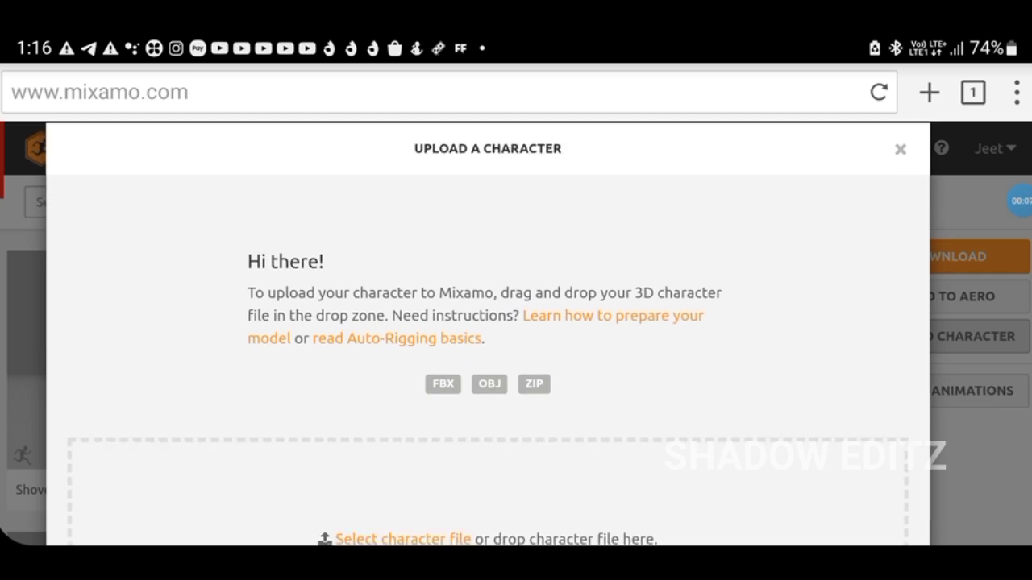
pyautogui.scroll(-2, 488, 363)
pyautogui.click(387, 448)
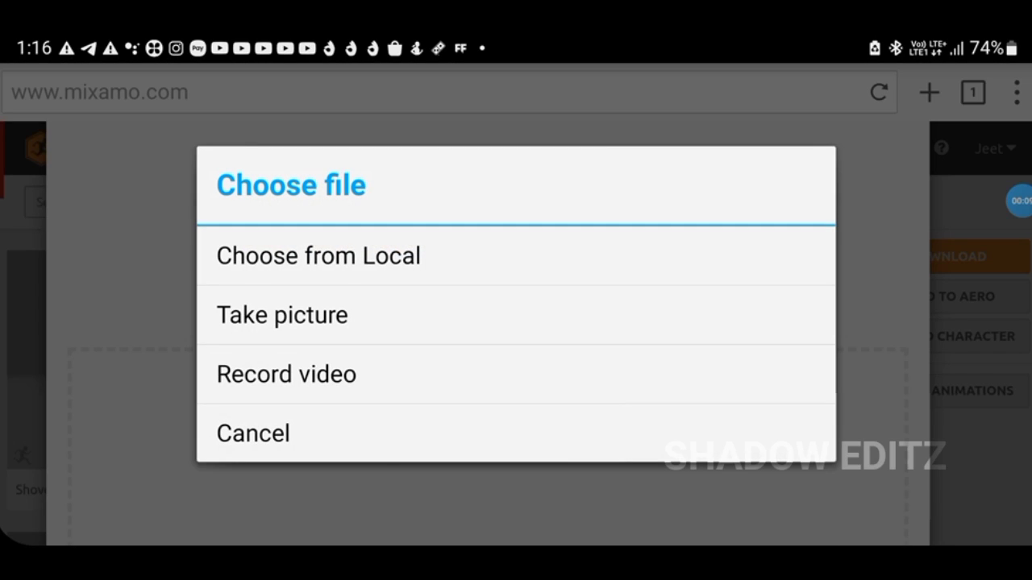
pyautogui.click(318, 255)
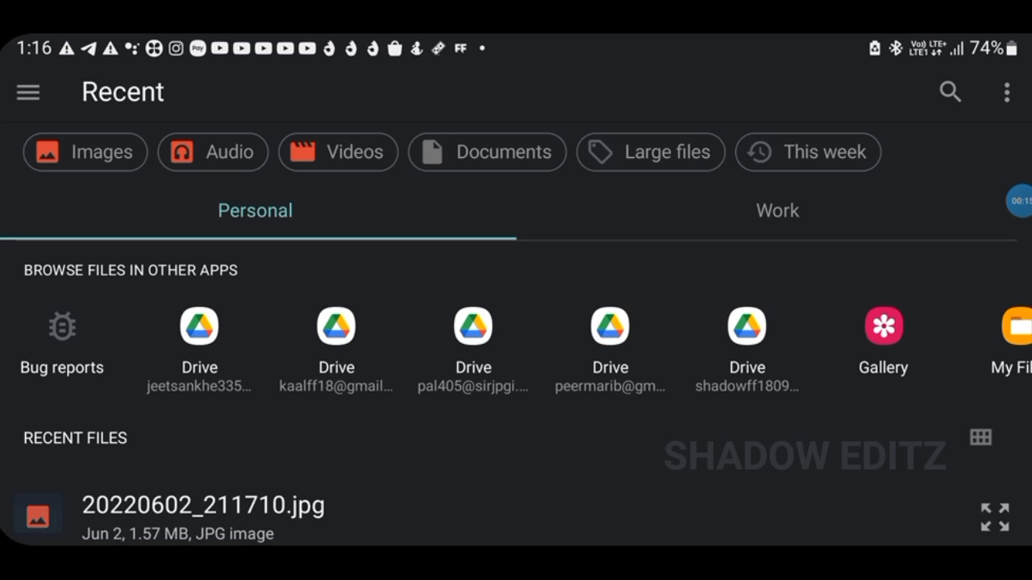
# - Open the Downloads folder in Files and search it for 'criminal'
pyautogui.click(28, 92)
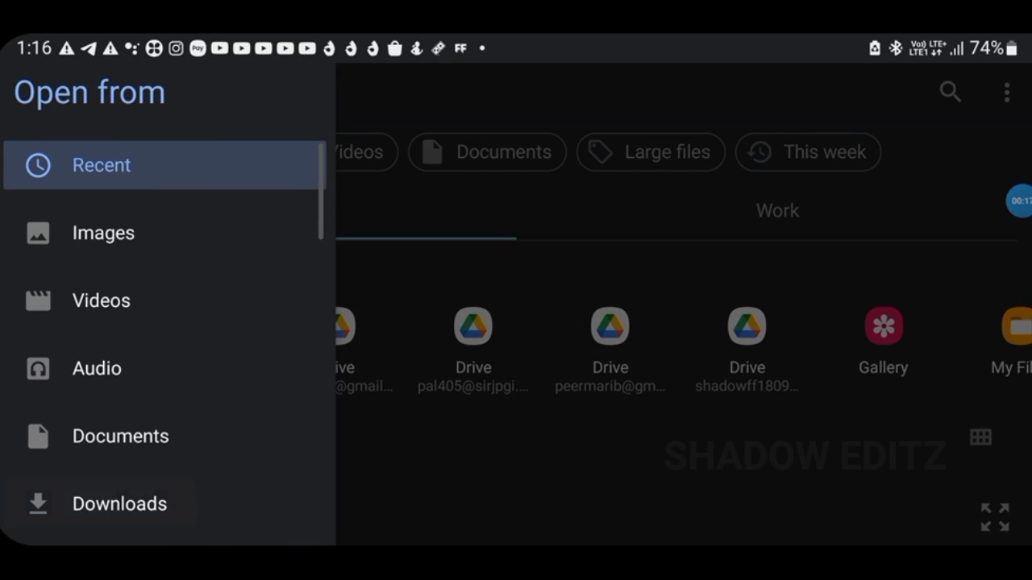
pyautogui.click(119, 503)
pyautogui.click(950, 92)
pyautogui.write('c')
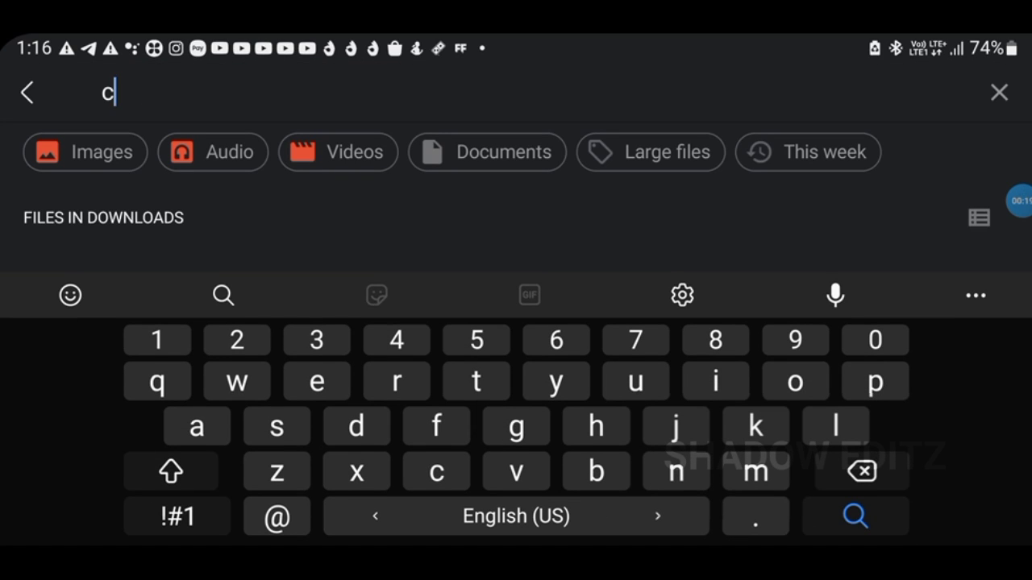
pyautogui.write('riki')
pyautogui.click(252, 294)
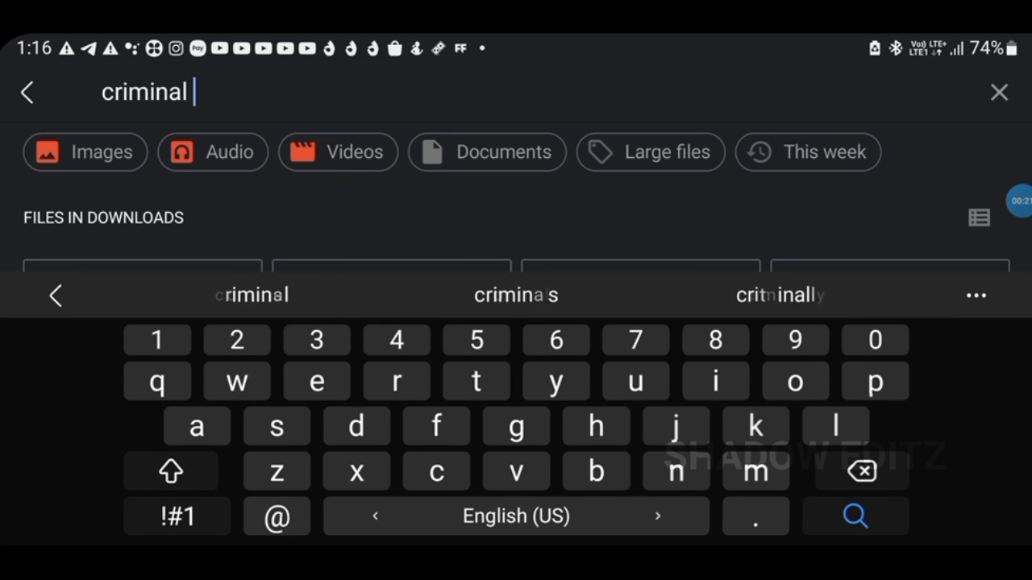
pyautogui.press('Return')
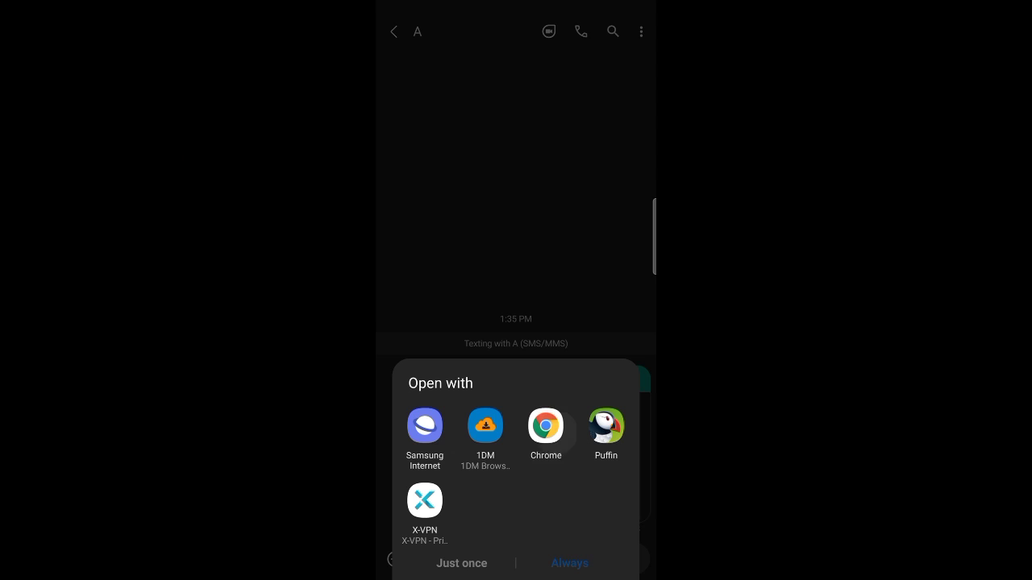
# - Open the shared shrinke.me link from Messages in Chrome
pyautogui.click(546, 425)
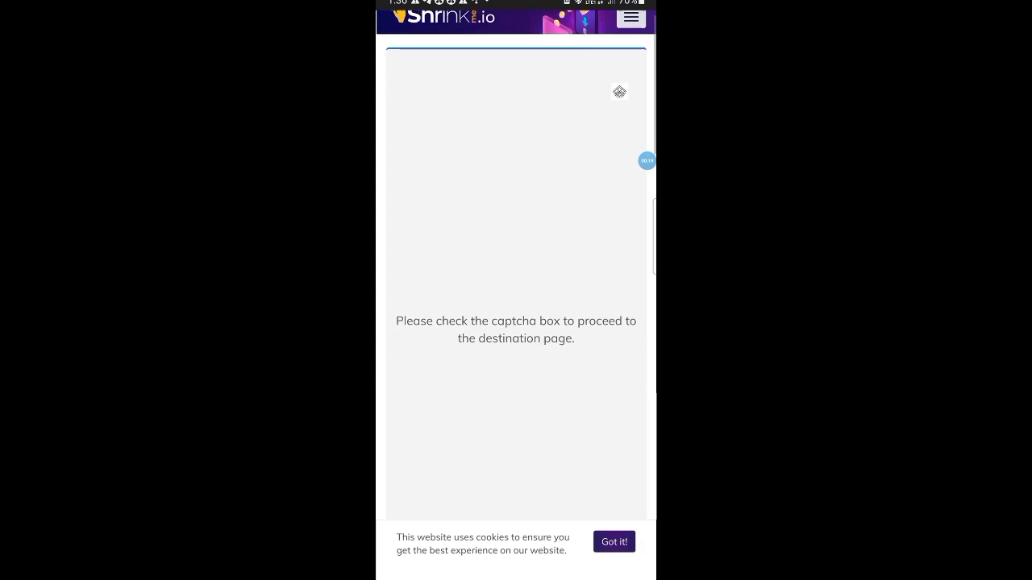
# - Scroll up and down the shrinke.me page to review the captcha prompt
pyautogui.scroll(-5, 516, 322)
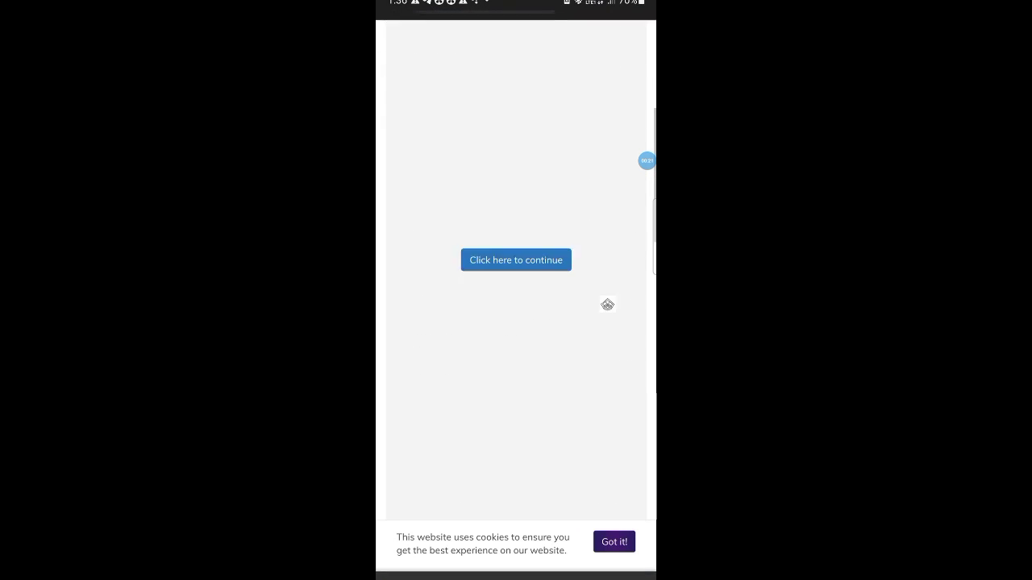
pyautogui.scroll(-5, 516, 322)
pyautogui.scroll(6, 516, 322)
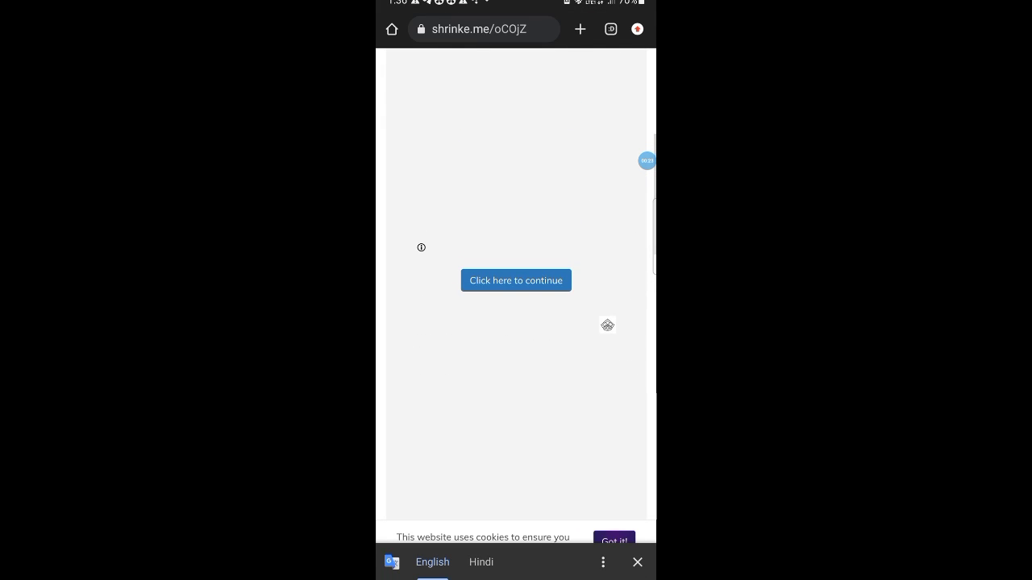
pyautogui.scroll(-5, 516, 322)
pyautogui.scroll(6, 515, 322)
pyautogui.scroll(2, 516, 322)
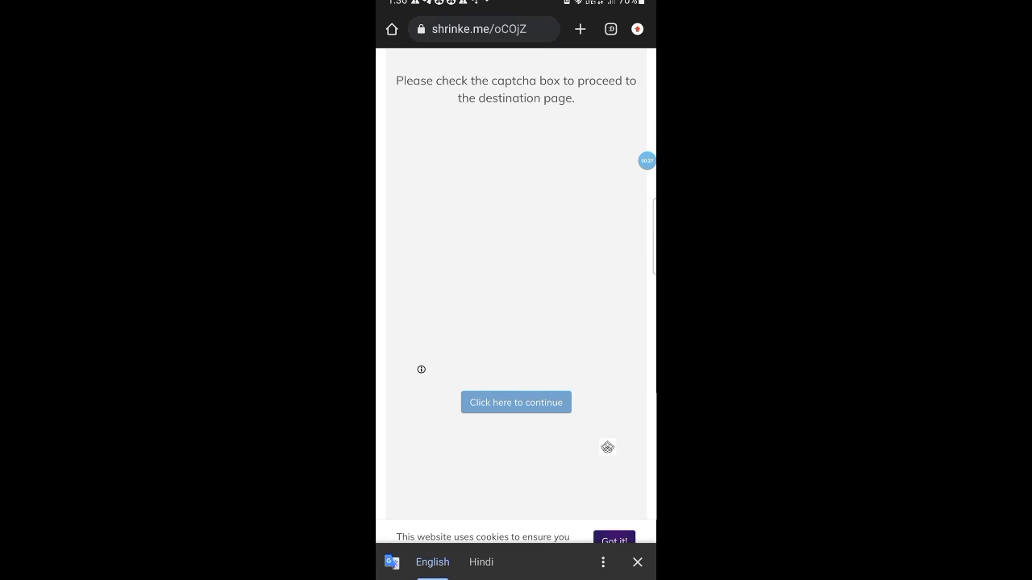
pyautogui.scroll(-6, 515, 322)
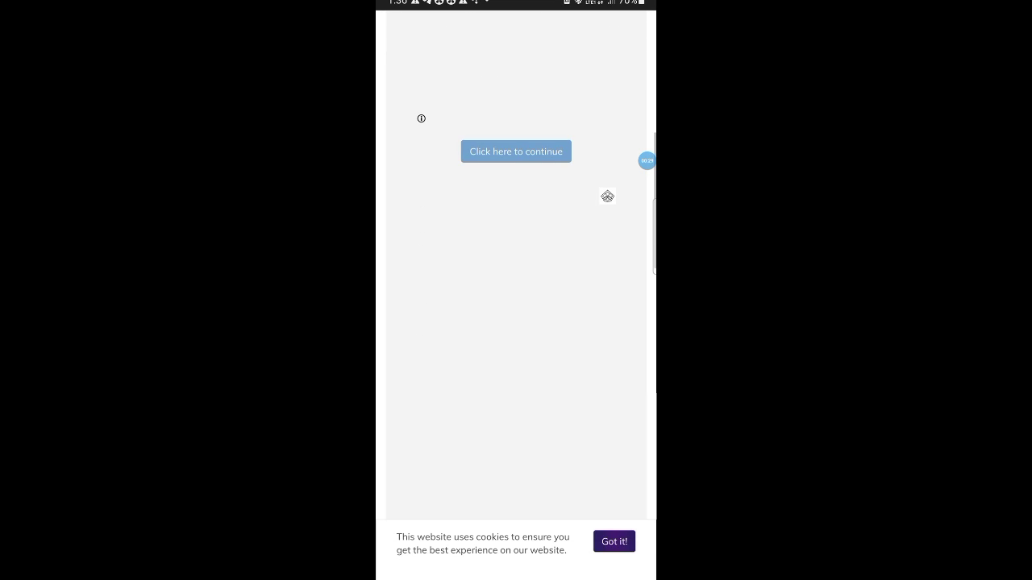
pyautogui.scroll(5, 515, 322)
pyautogui.scroll(-4, 516, 322)
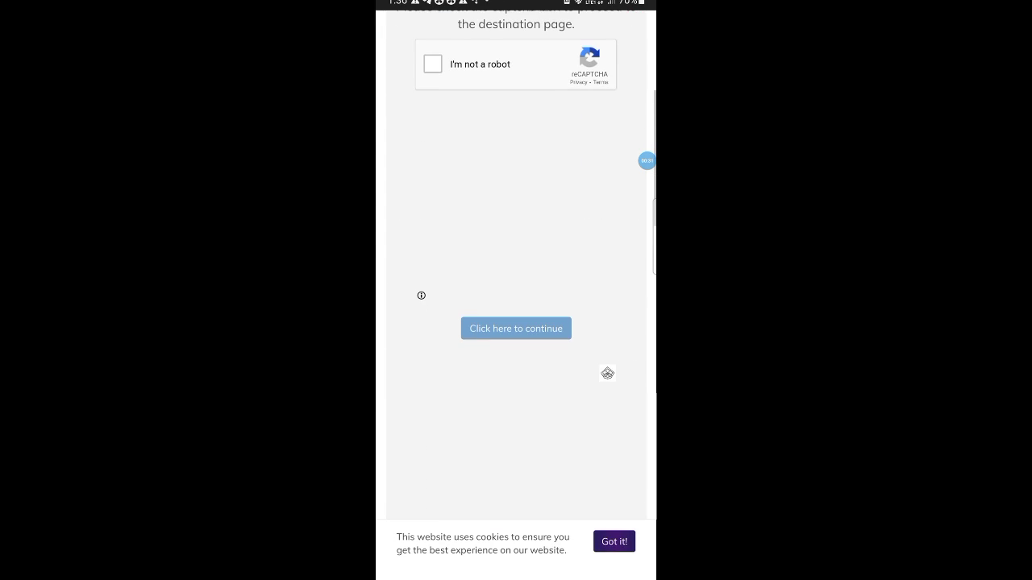
pyautogui.scroll(3, 516, 322)
pyautogui.scroll(1, 516, 323)
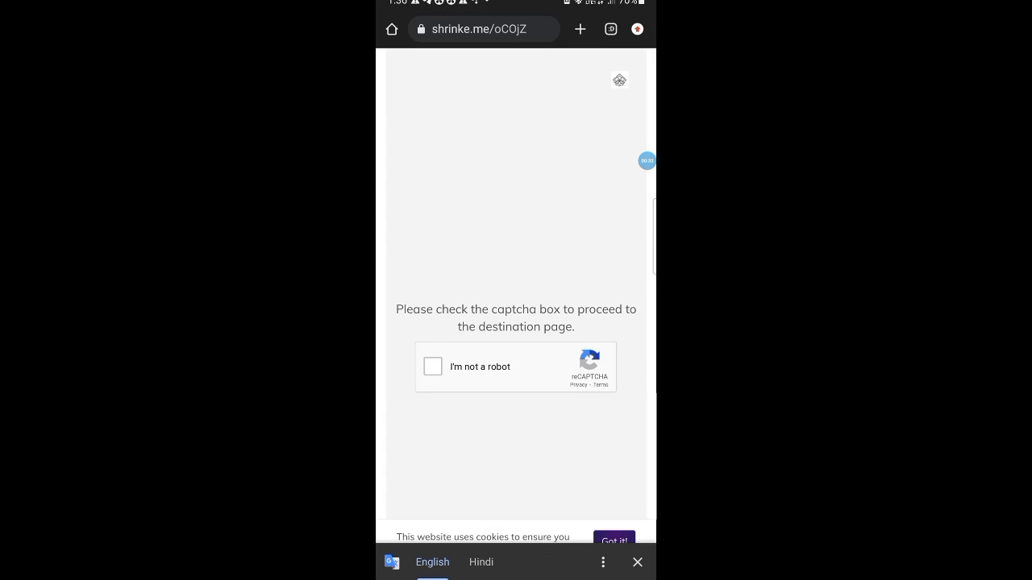
pyautogui.scroll(-2, 516, 322)
pyautogui.scroll(-1, 516, 322)
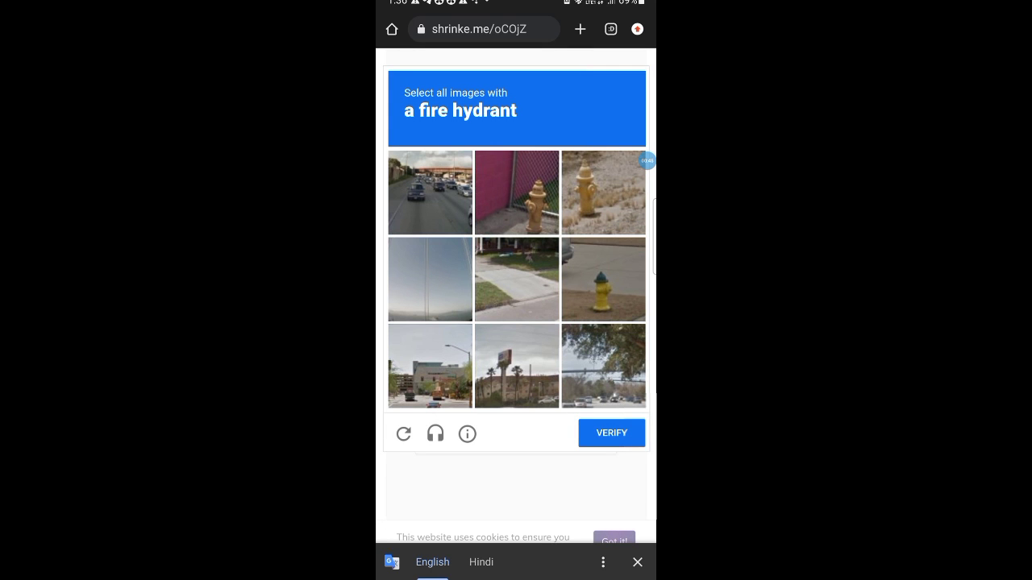
# - Submit three fire hydrant tiles, then dismiss the cannot-contact-reCAPTCHA error
pyautogui.click(516, 192)
pyautogui.click(602, 192)
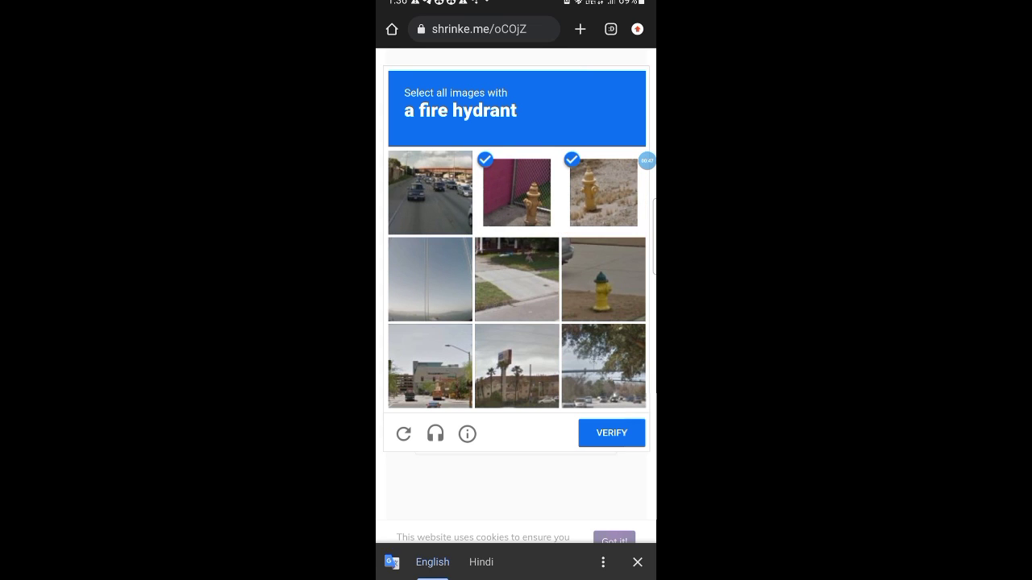
pyautogui.click(603, 279)
pyautogui.click(611, 433)
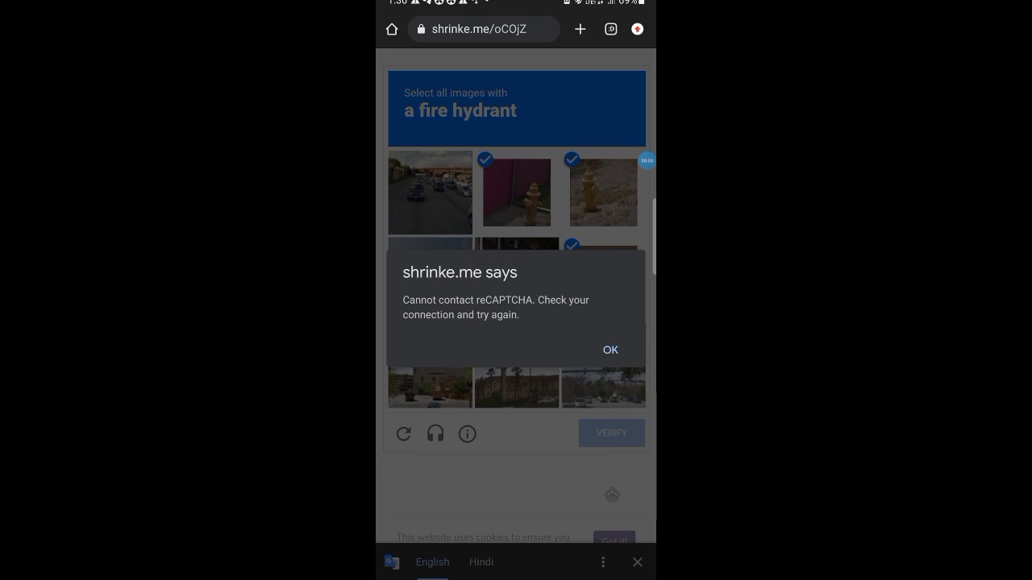
pyautogui.click(610, 350)
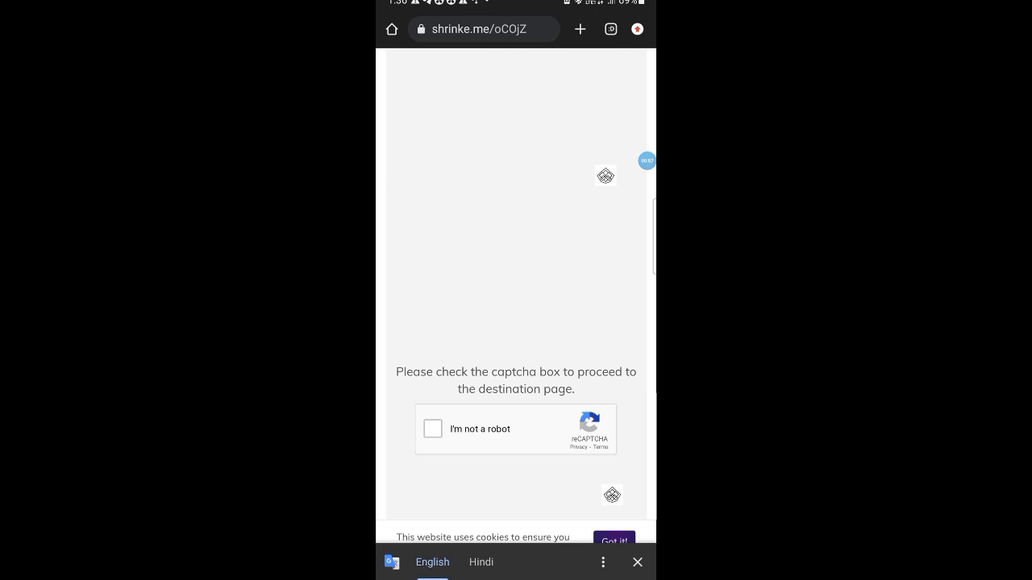
# - Start the I'm not a robot check and submit the seven bicycle tiles
pyautogui.click(433, 373)
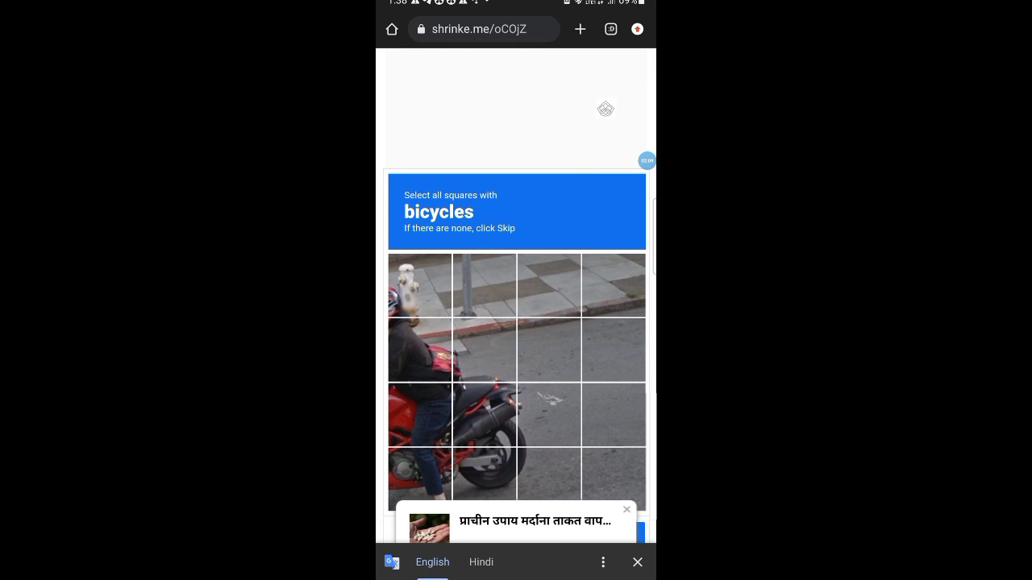
pyautogui.click(419, 285)
pyautogui.click(419, 350)
pyautogui.click(485, 350)
pyautogui.click(484, 414)
pyautogui.click(419, 415)
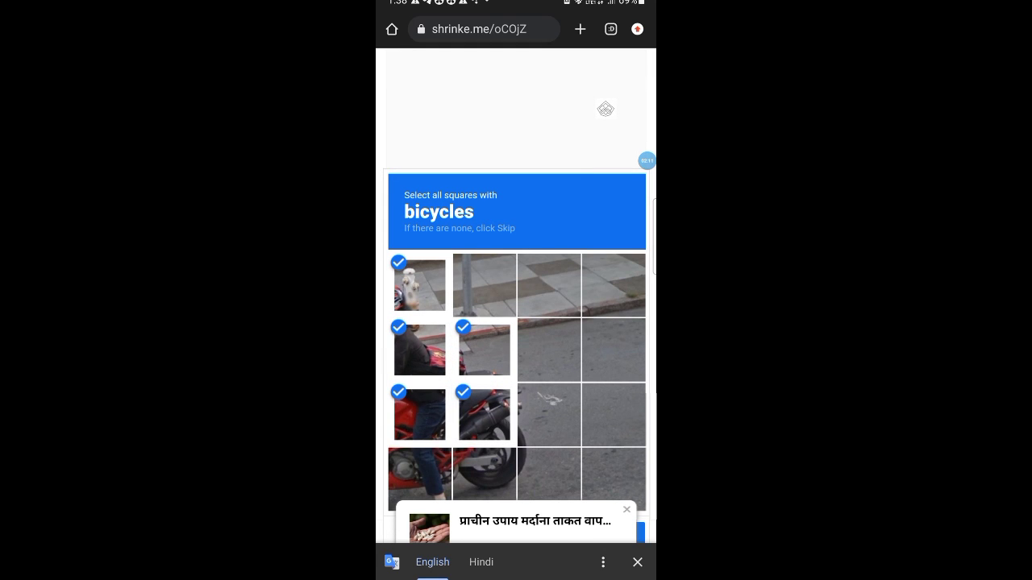
pyautogui.click(419, 479)
pyautogui.click(485, 479)
pyautogui.scroll(-2, 516, 323)
pyautogui.click(610, 435)
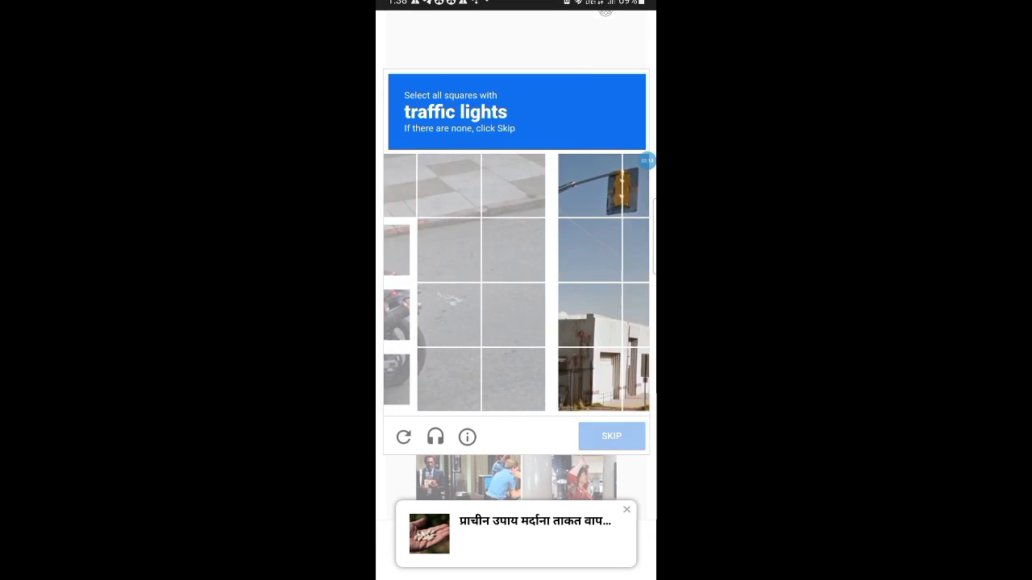
# - Verify the two traffic light tiles to pass the reCAPTCHA
pyautogui.click(484, 186)
pyautogui.click(419, 185)
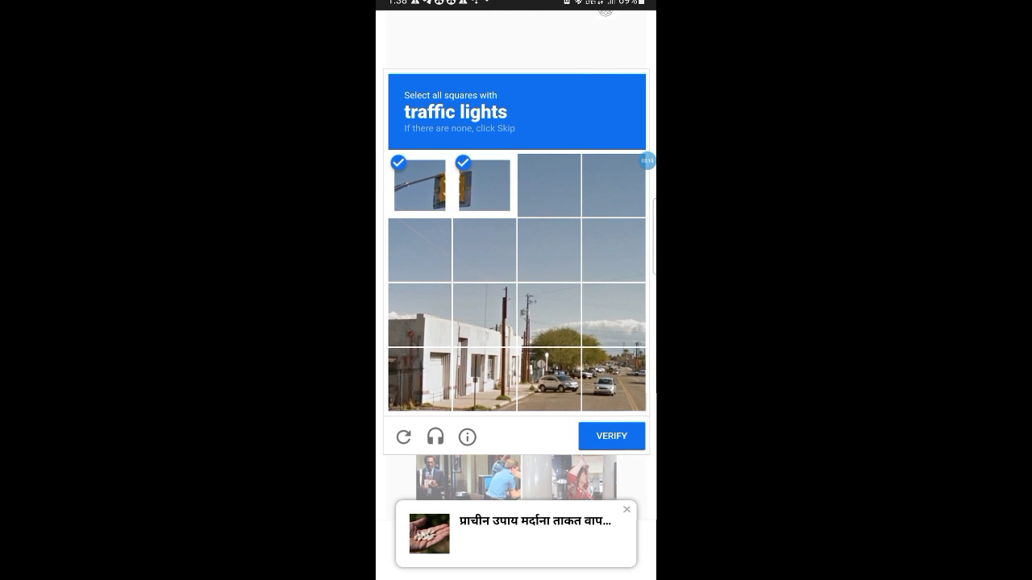
pyautogui.click(611, 436)
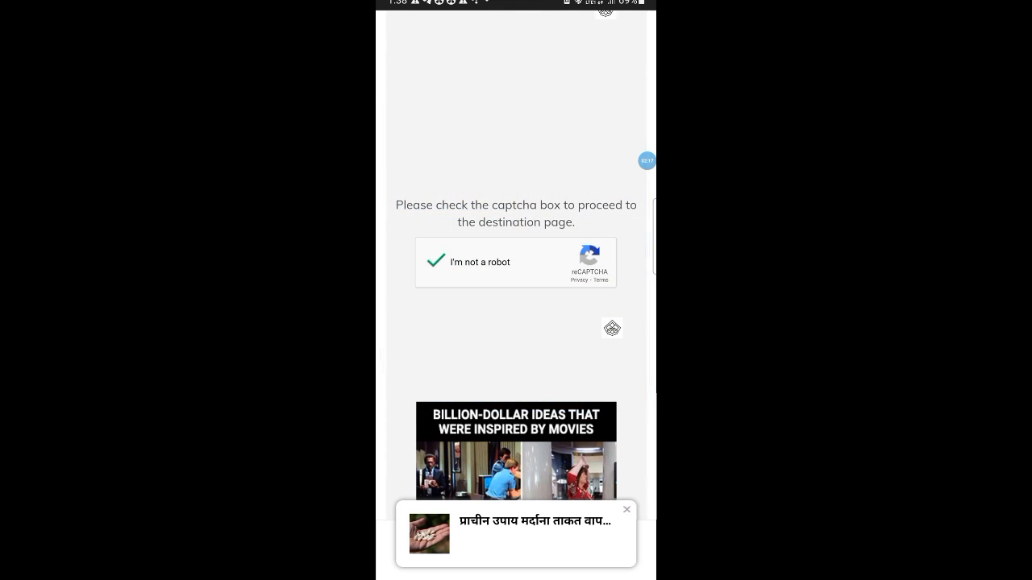
pyautogui.scroll(-4, 516, 322)
pyautogui.scroll(-15, 515, 322)
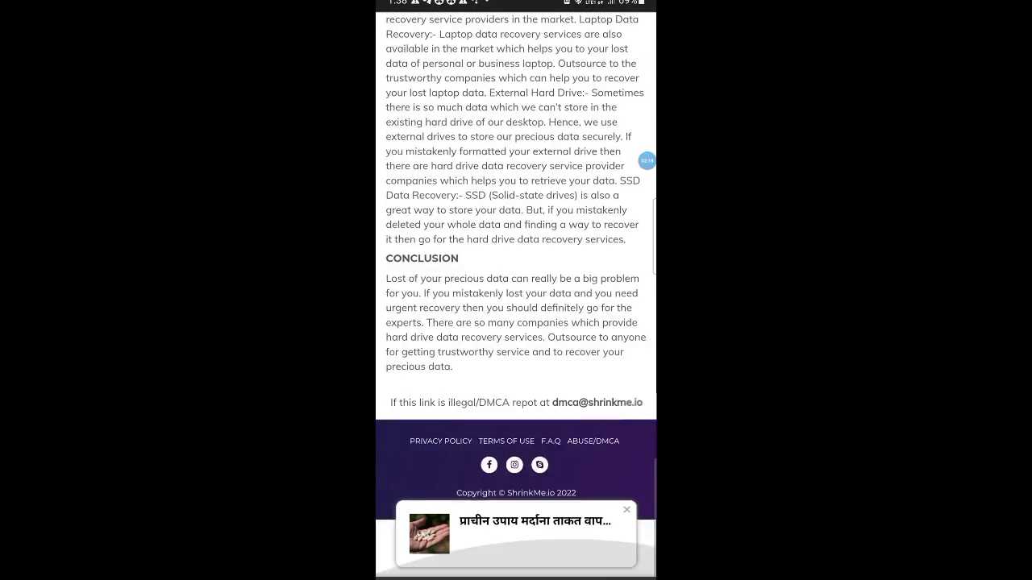
pyautogui.scroll(10, 515, 291)
pyautogui.scroll(5, 516, 290)
pyautogui.scroll(5, 516, 290)
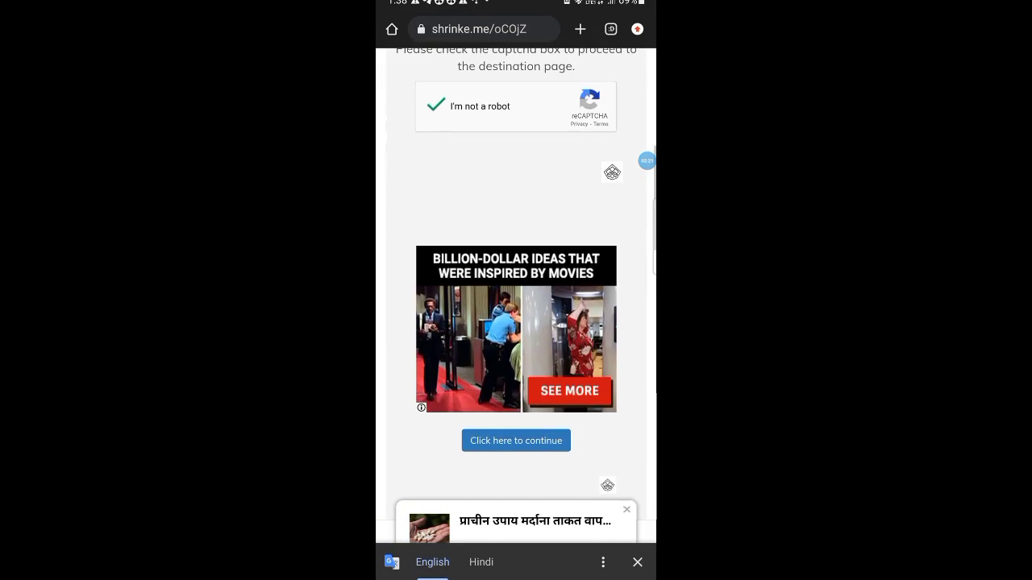
# - Continue past the shrinke.me page to the Direct Download Link
pyautogui.click(516, 440)
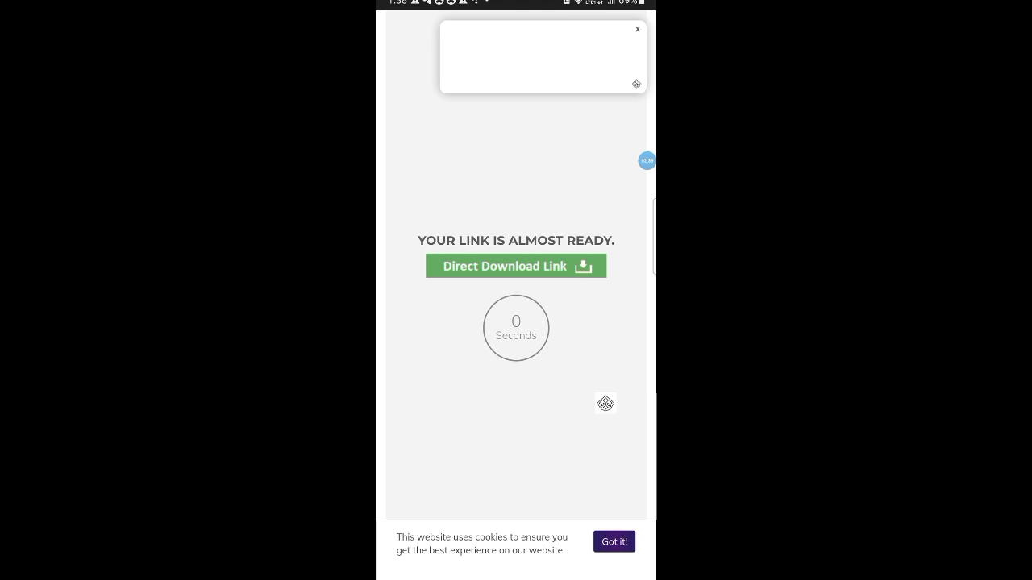
pyautogui.scroll(-2, 515, 290)
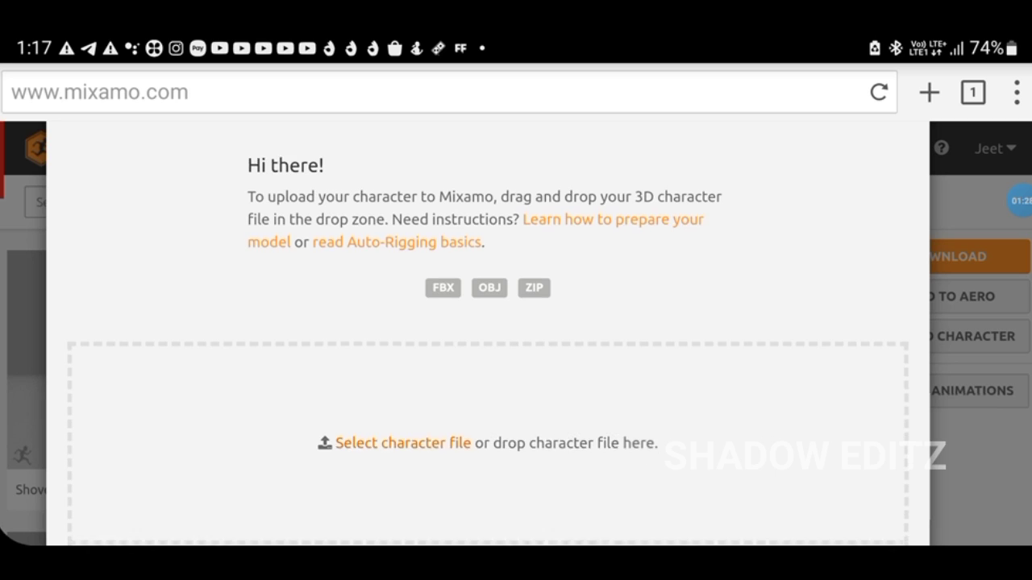
# - Scroll the blank mixamo.com page while it reloads after the upload
pyautogui.scroll(-1, 483, 322)
pyautogui.scroll(2, 484, 322)
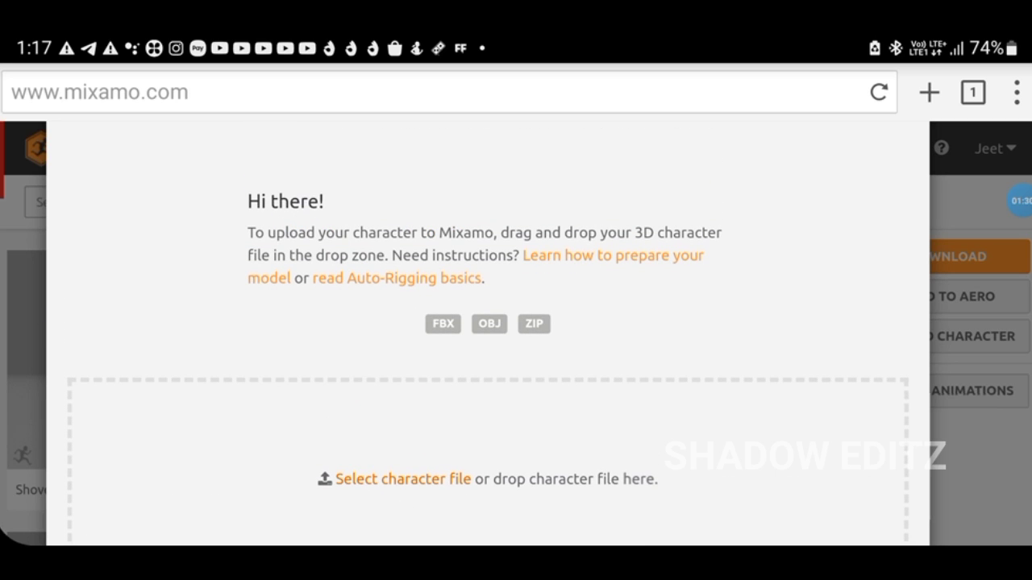
pyautogui.scroll(-1, 483, 322)
pyautogui.scroll(2, 483, 322)
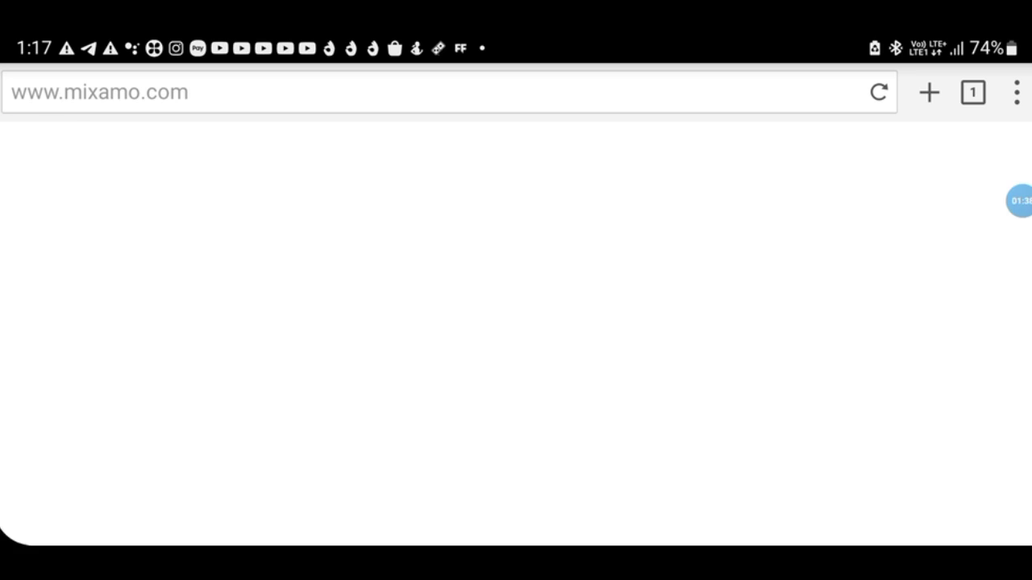
pyautogui.moveTo(516, 48); pyautogui.dragTo(516, 403)
pyautogui.scroll(-3, 516, 363)
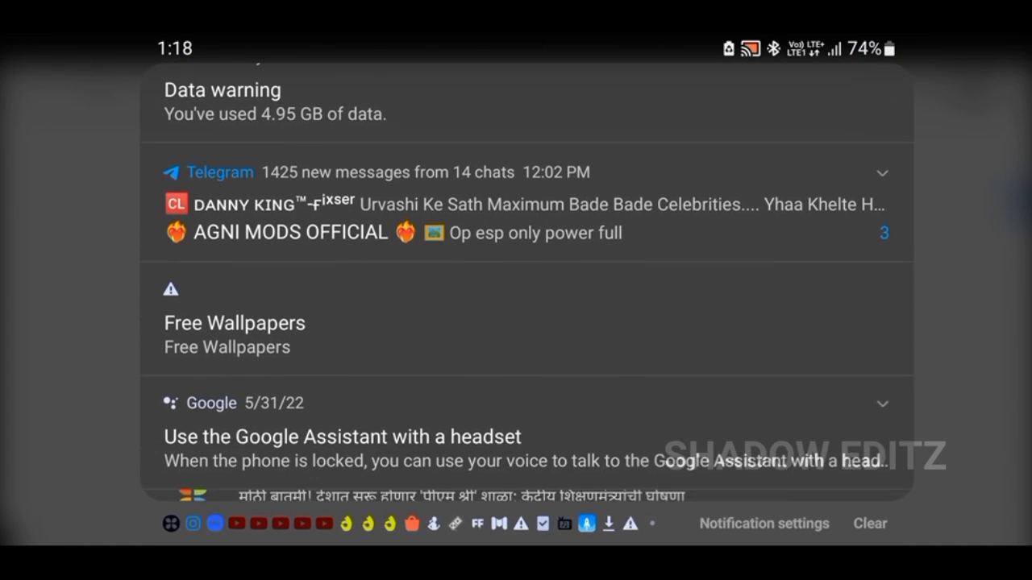
pyautogui.scroll(3, 516, 363)
pyautogui.moveTo(515, 201); pyautogui.dragTo(516, 483)
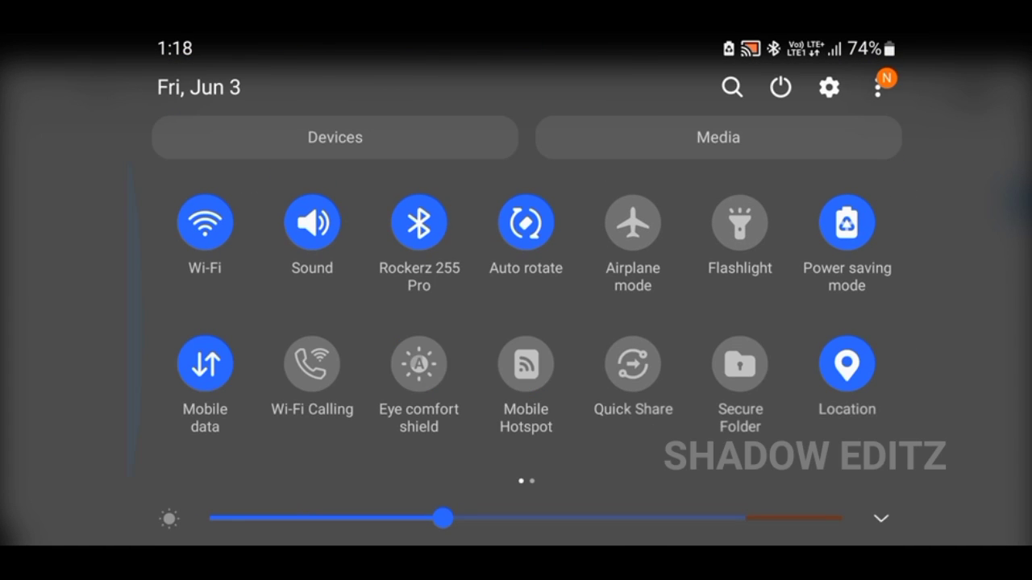
pyautogui.moveTo(516, 443); pyautogui.dragTo(516, 161)
pyautogui.scroll(-5, 516, 322)
pyautogui.scroll(-5, 516, 323)
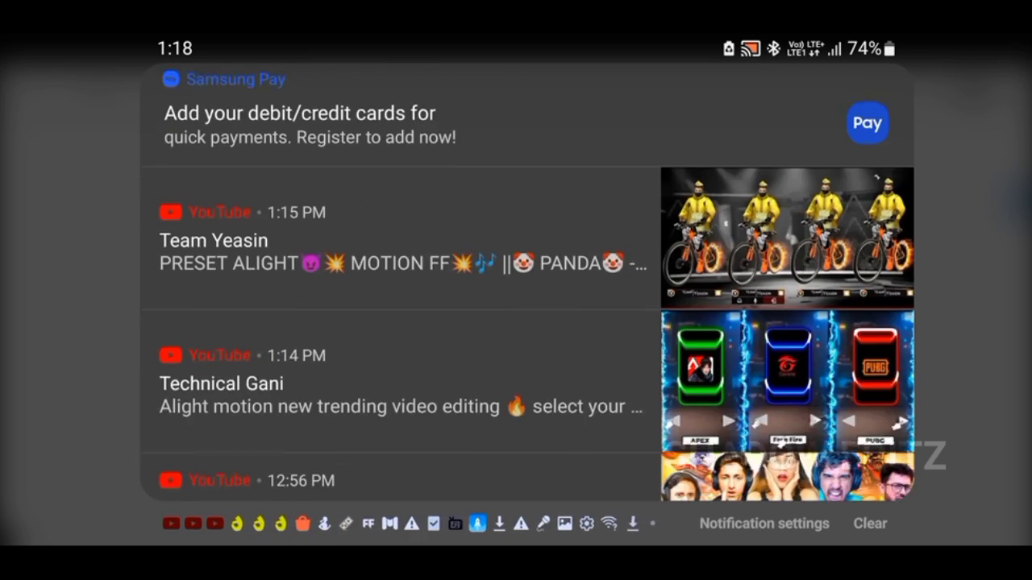
pyautogui.scroll(-5, 516, 323)
pyautogui.scroll(-3, 526, 290)
pyautogui.scroll(-5, 526, 290)
pyautogui.scroll(-5, 527, 290)
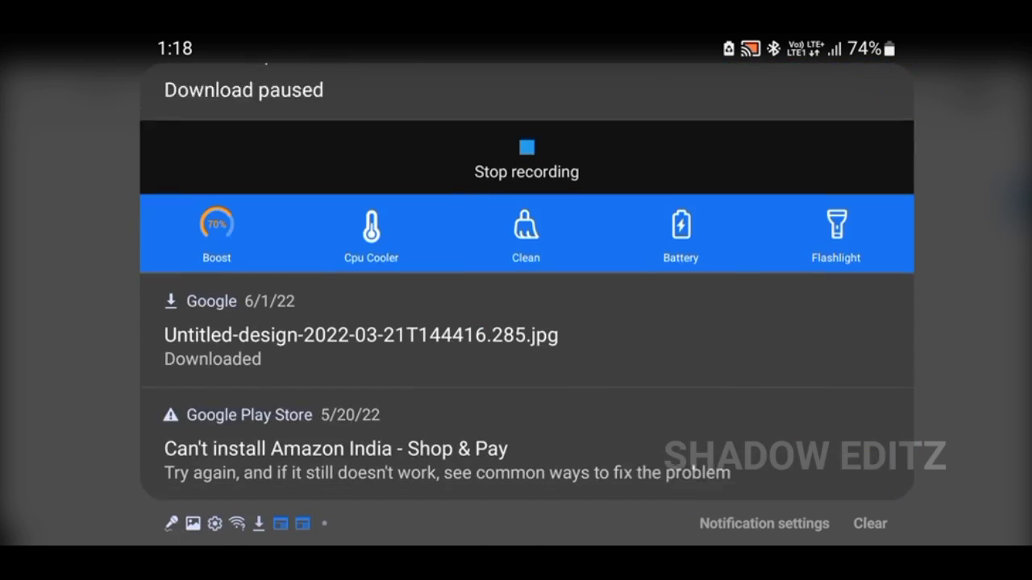
pyautogui.scroll(-1, 526, 290)
pyautogui.scroll(1, 526, 290)
pyautogui.scroll(1, 526, 291)
pyautogui.scroll(-1, 527, 290)
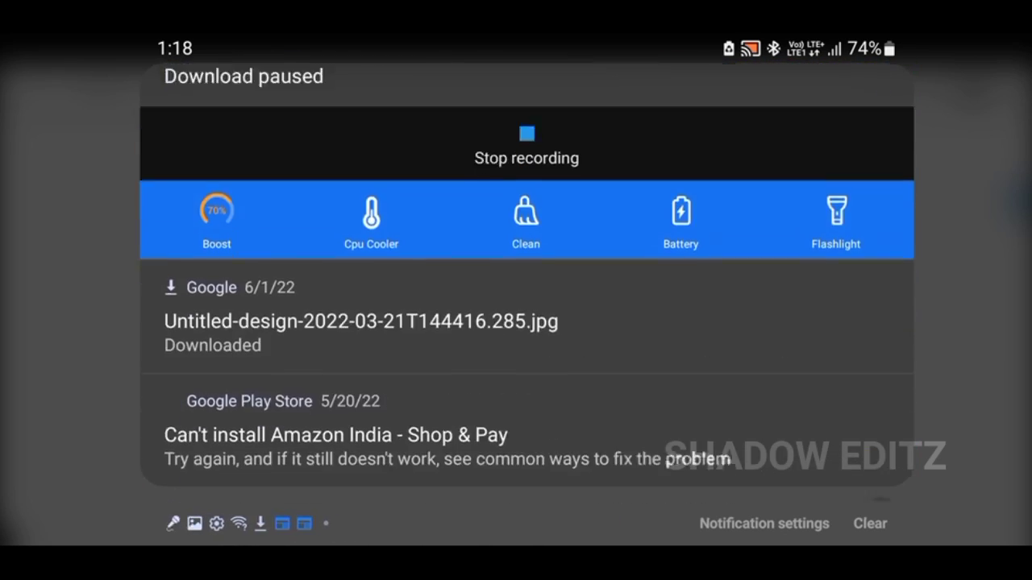
pyautogui.scroll(-5, 526, 290)
pyautogui.moveTo(516, 484); pyautogui.dragTo(516, 81)
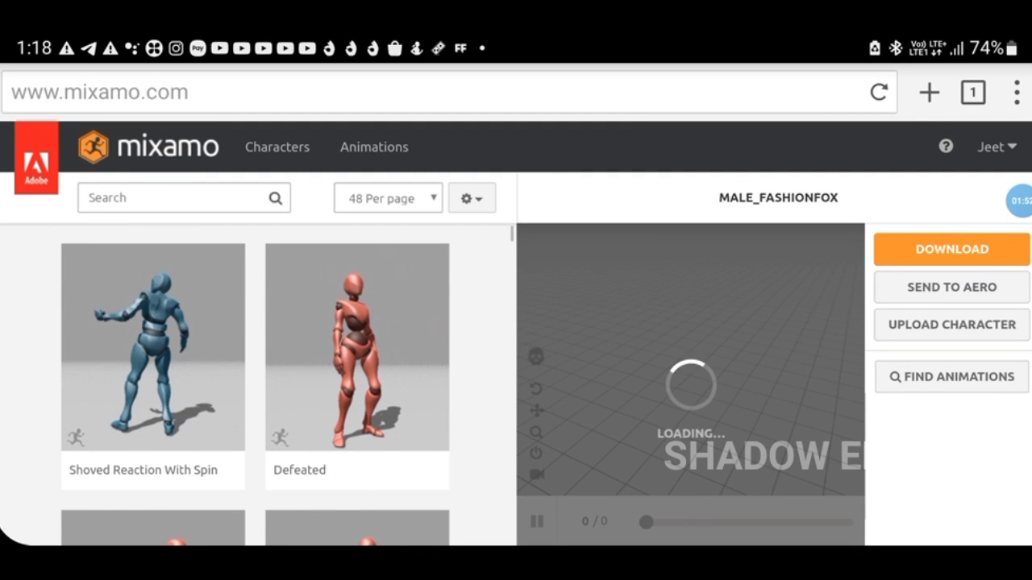
# - Upload the CRIMINALS FBX character file from phone storage to Mixamo
pyautogui.click(981, 327)
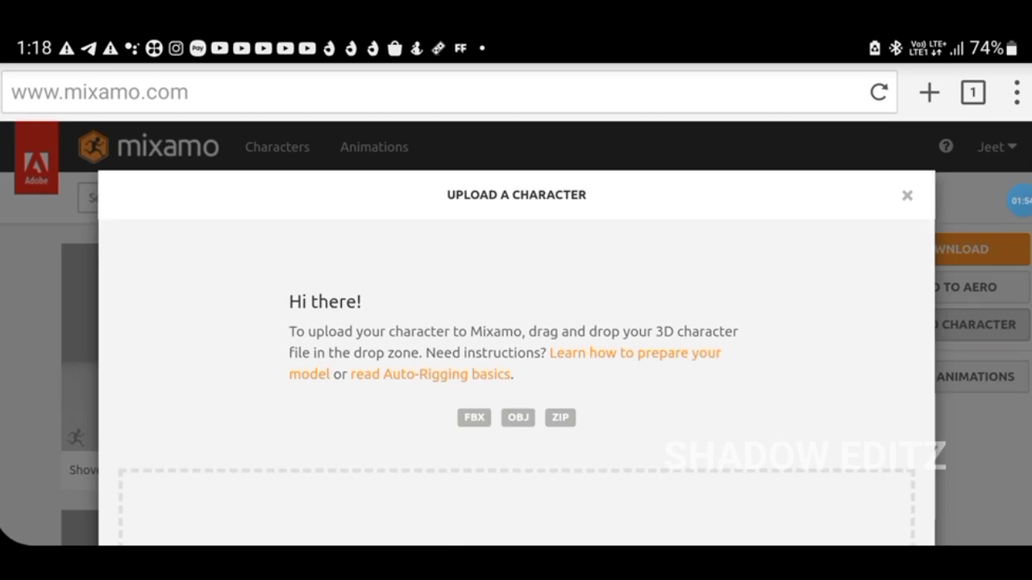
pyautogui.click(403, 506)
pyautogui.click(322, 256)
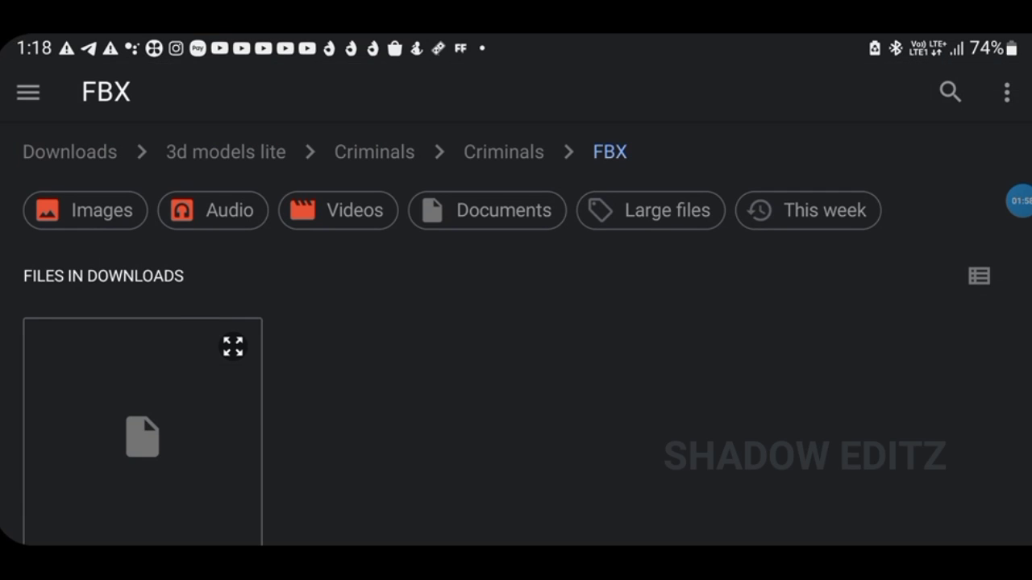
pyautogui.click(142, 432)
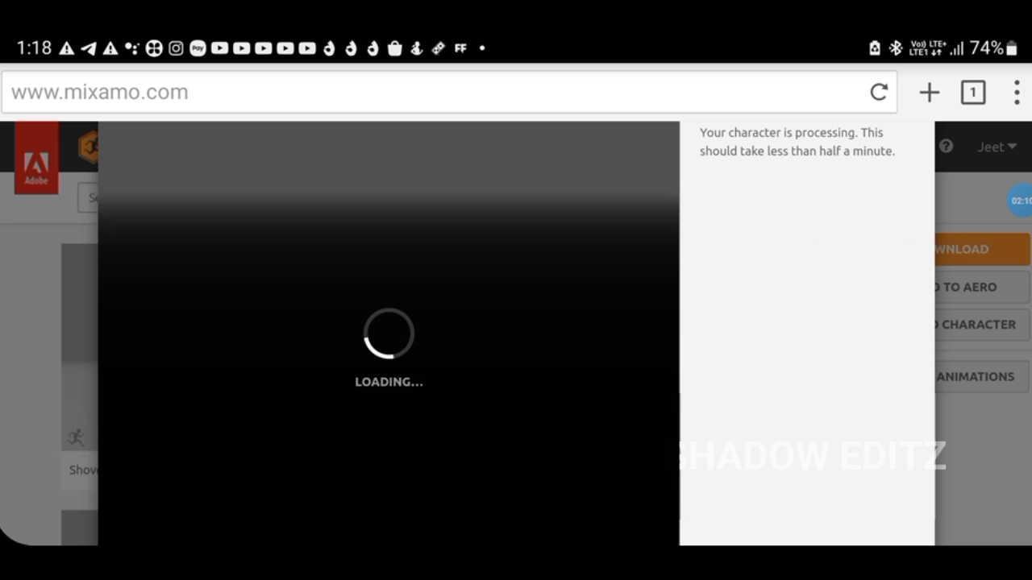
# - Enable the browser's mouse mode and confirm the uploaded CRIMINALS character
pyautogui.click(1016, 92)
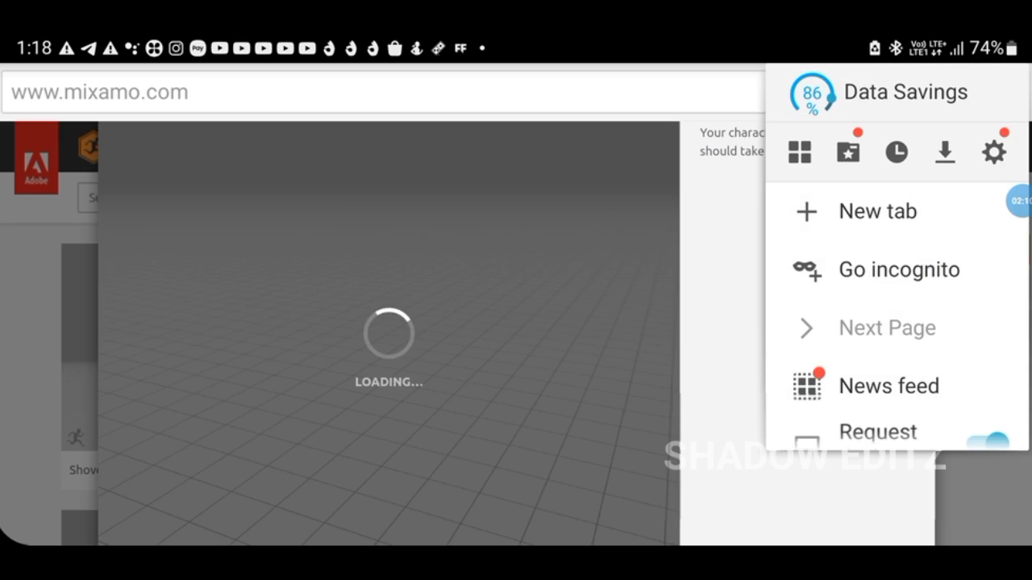
pyautogui.scroll(-1, 894, 322)
pyautogui.scroll(-3, 895, 322)
pyautogui.scroll(-2, 895, 323)
pyautogui.click(986, 293)
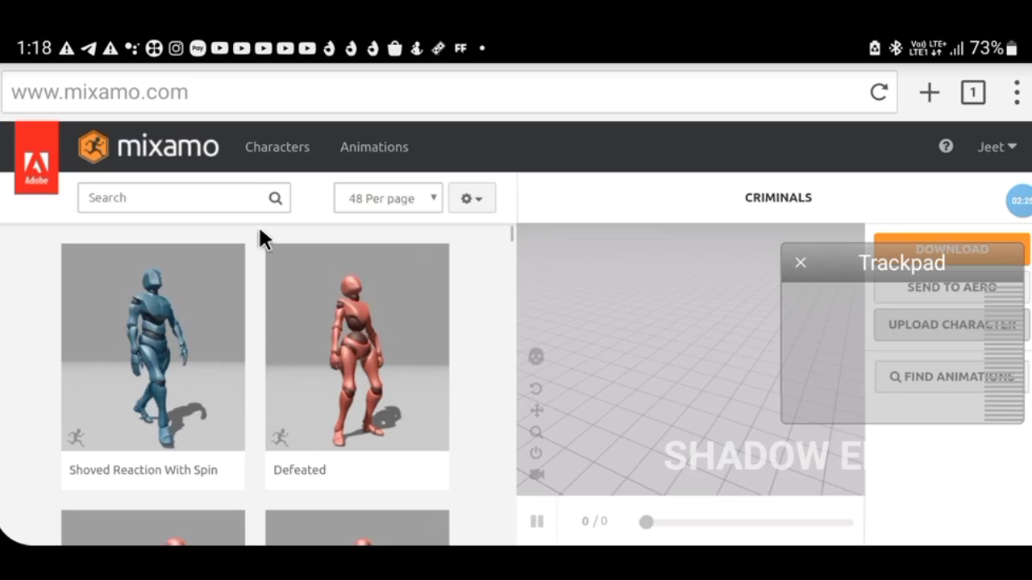
pyautogui.click(1017, 92)
pyautogui.click(258, 224)
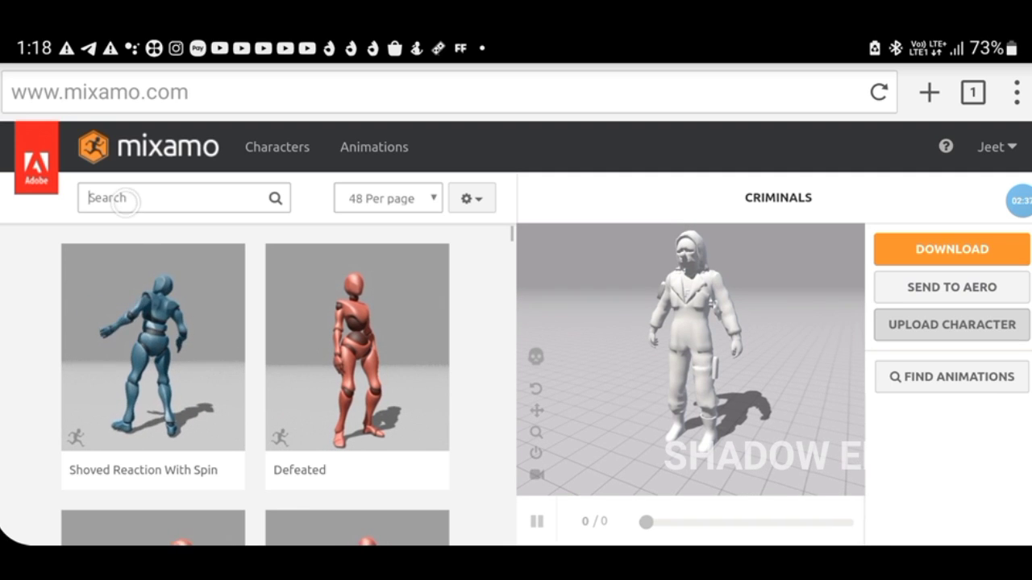
# - Search the Mixamo animation library for 'fight'
pyautogui.click(125, 201)
pyautogui.write('fi')
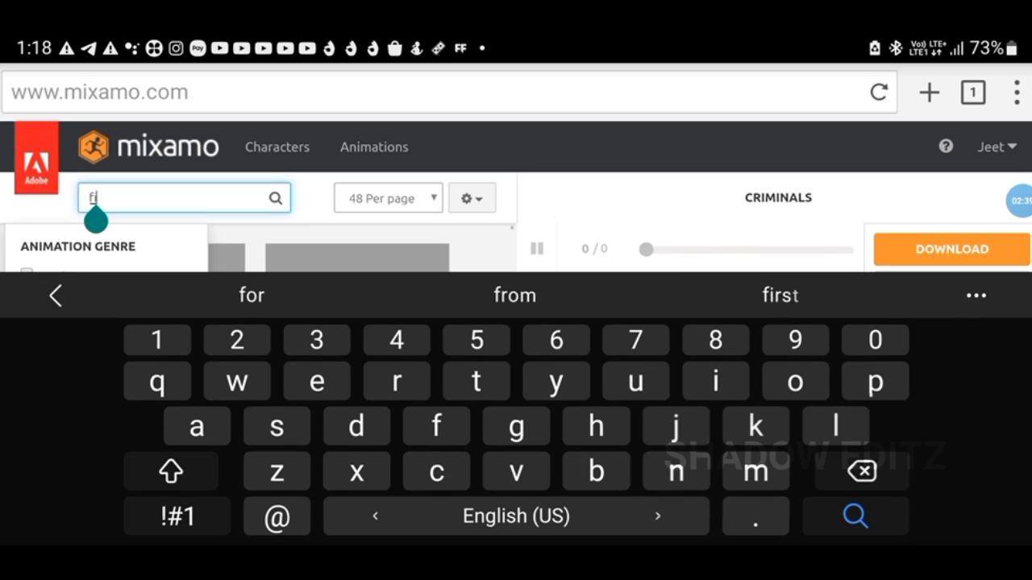
pyautogui.write('ght')
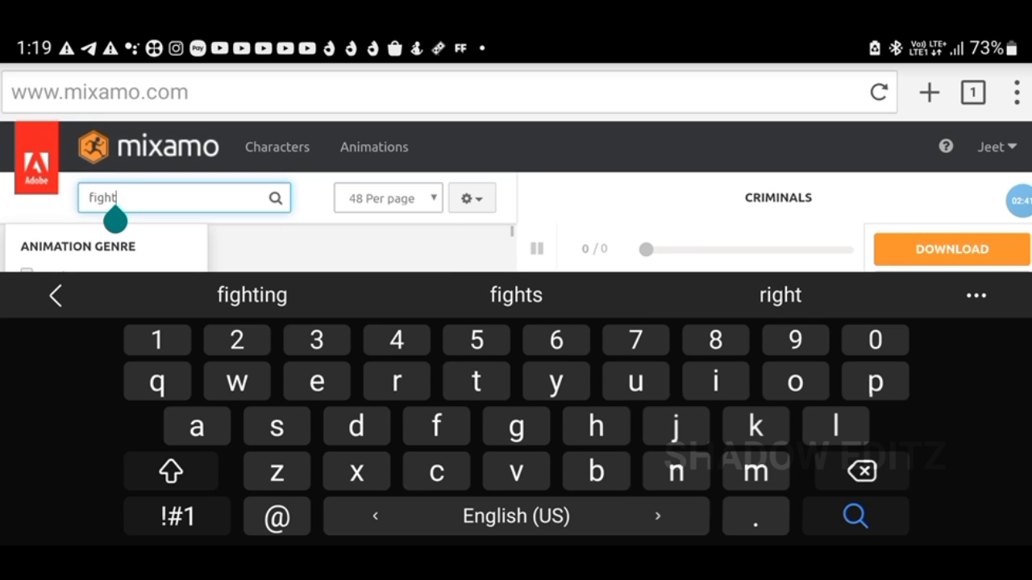
pyautogui.press('Return')
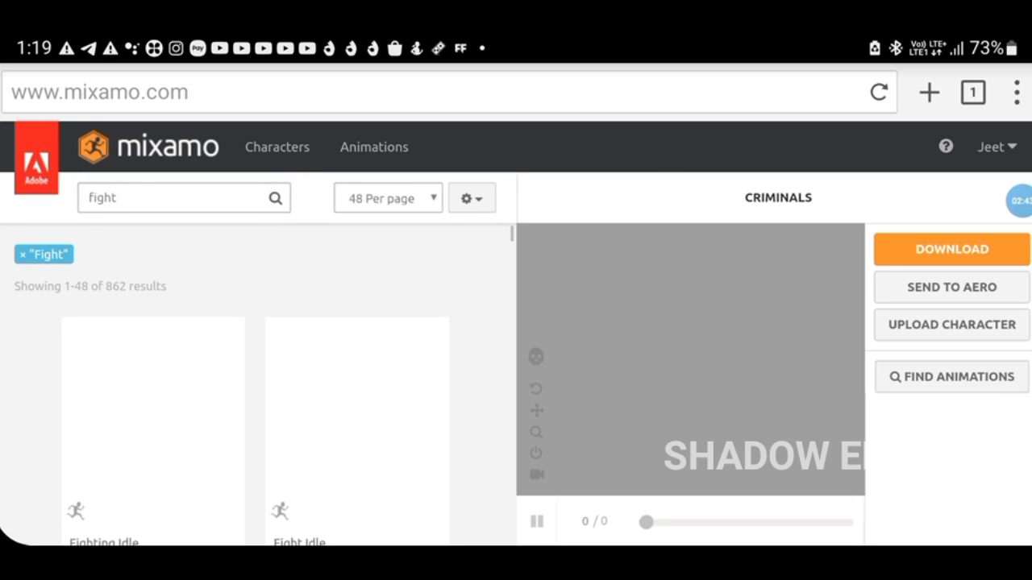
pyautogui.scroll(-2, 258, 379)
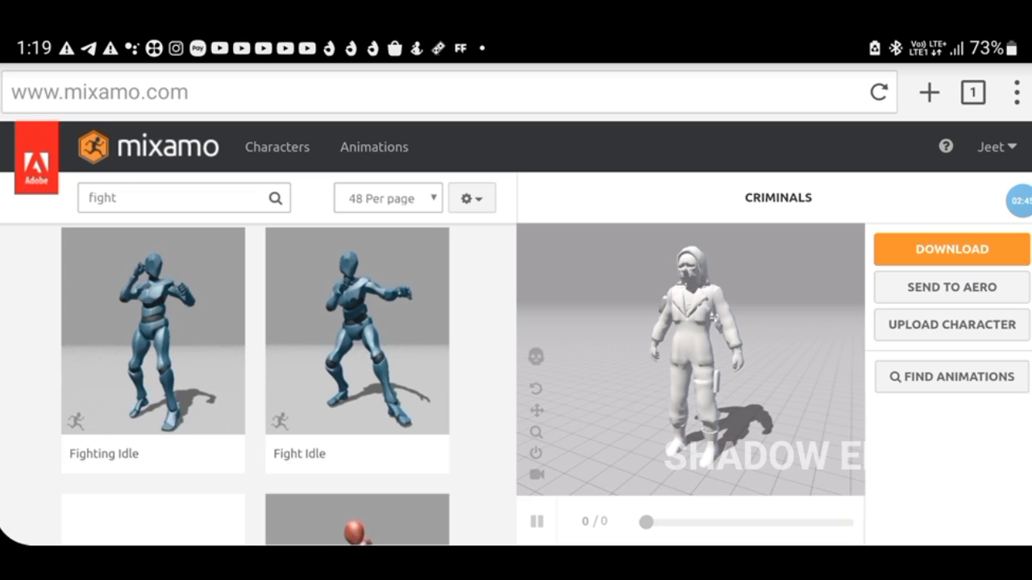
pyautogui.scroll(-3, 258, 379)
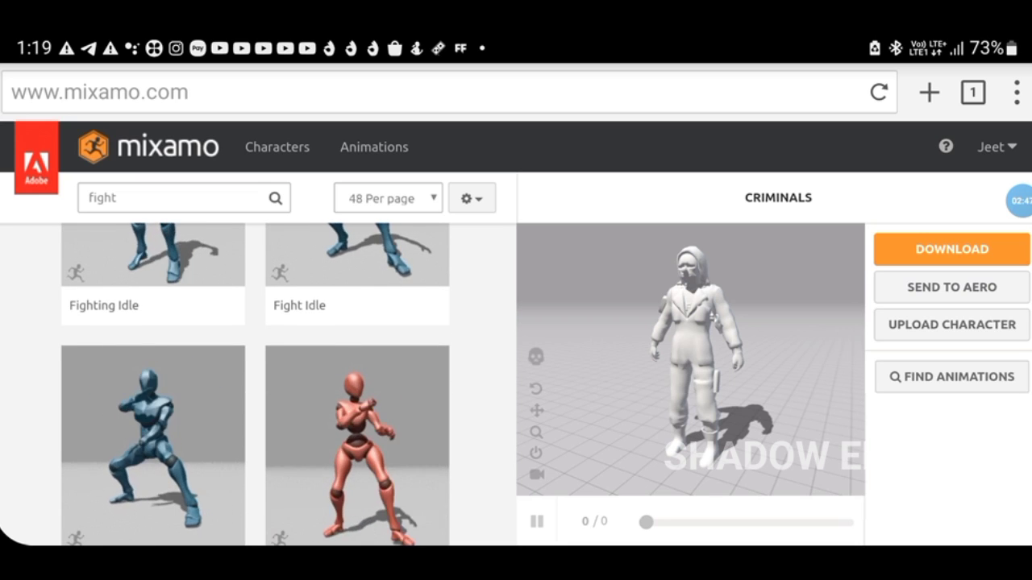
pyautogui.scroll(-2, 258, 379)
pyautogui.scroll(-1, 257, 379)
# - Scroll the fight results down to Fist Fight A and Fist Fight B
pyautogui.scroll(-2, 258, 379)
pyautogui.scroll(-2, 258, 378)
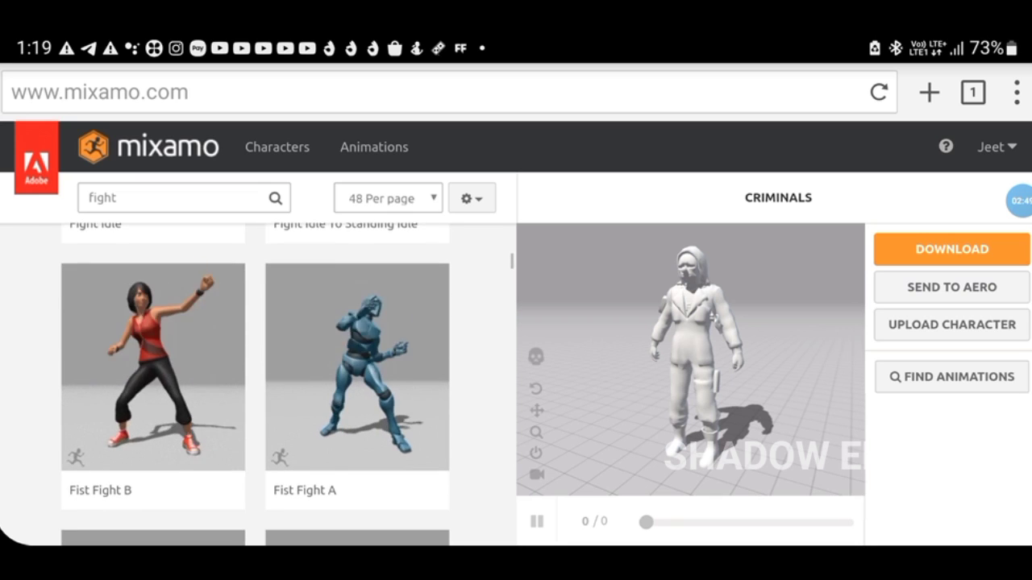
pyautogui.scroll(-2, 258, 379)
pyautogui.scroll(2, 258, 379)
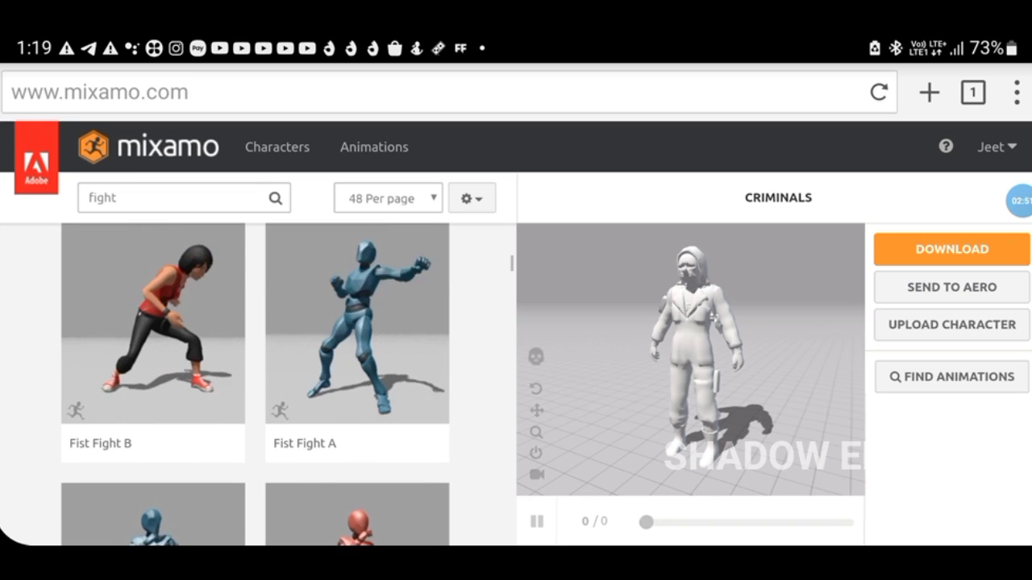
pyautogui.scroll(-1, 258, 378)
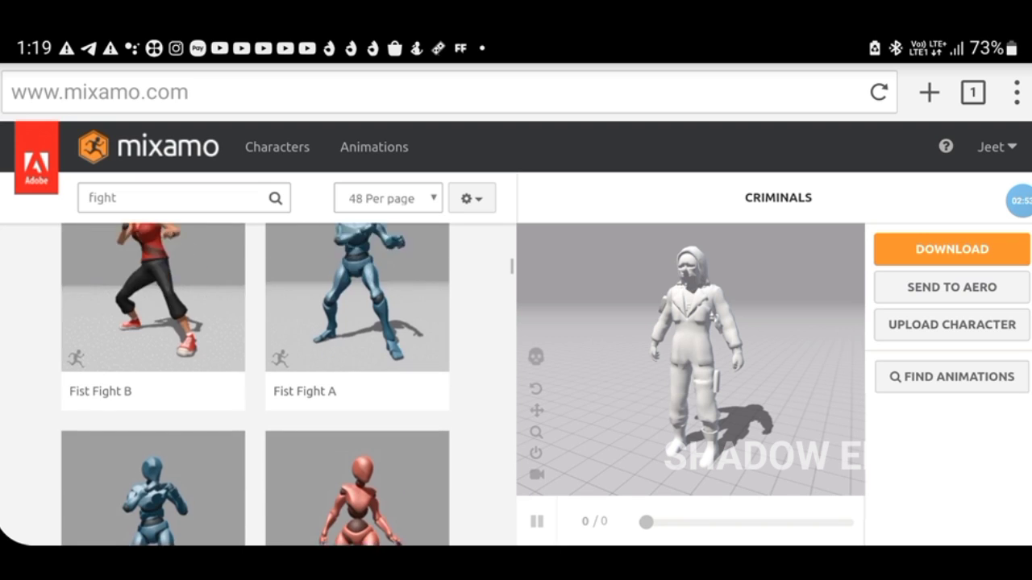
pyautogui.scroll(-2, 258, 379)
pyautogui.scroll(-1, 258, 379)
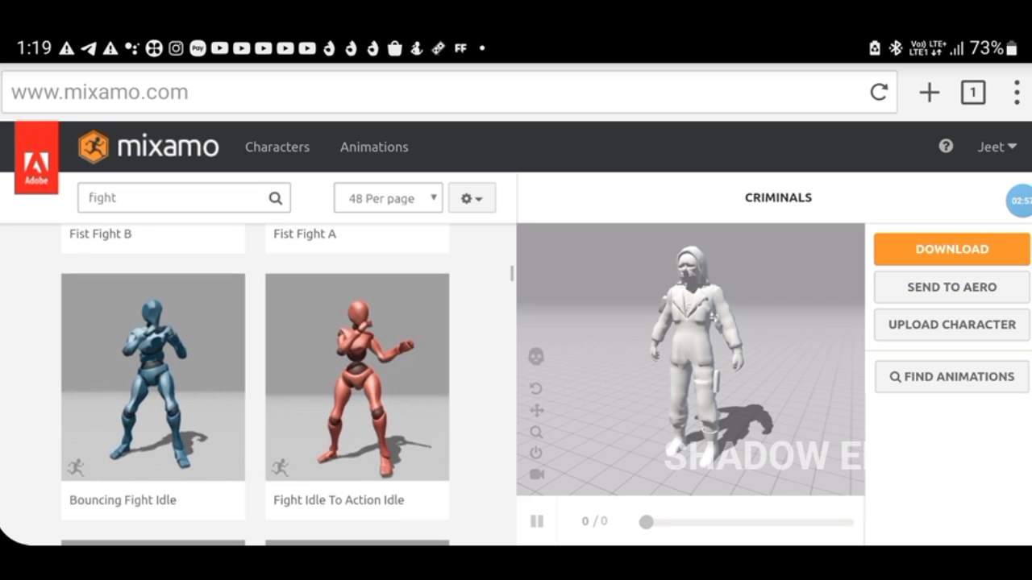
pyautogui.scroll(5, 255, 380)
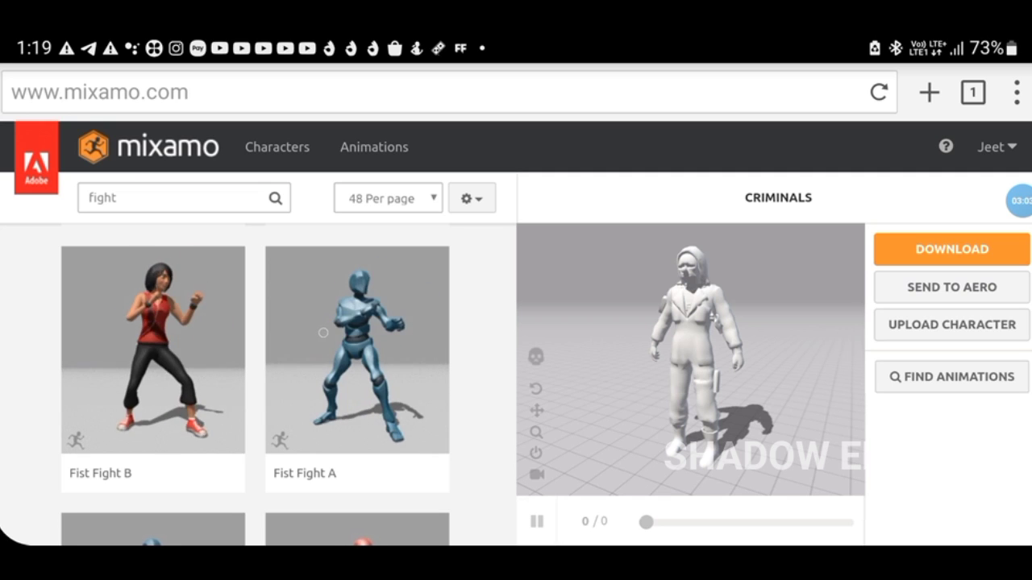
# - Apply Fist Fight A to the Criminals character and lower its Overdrive to 0
pyautogui.click(357, 350)
pyautogui.scroll(2, 255, 381)
pyautogui.scroll(-5, 255, 381)
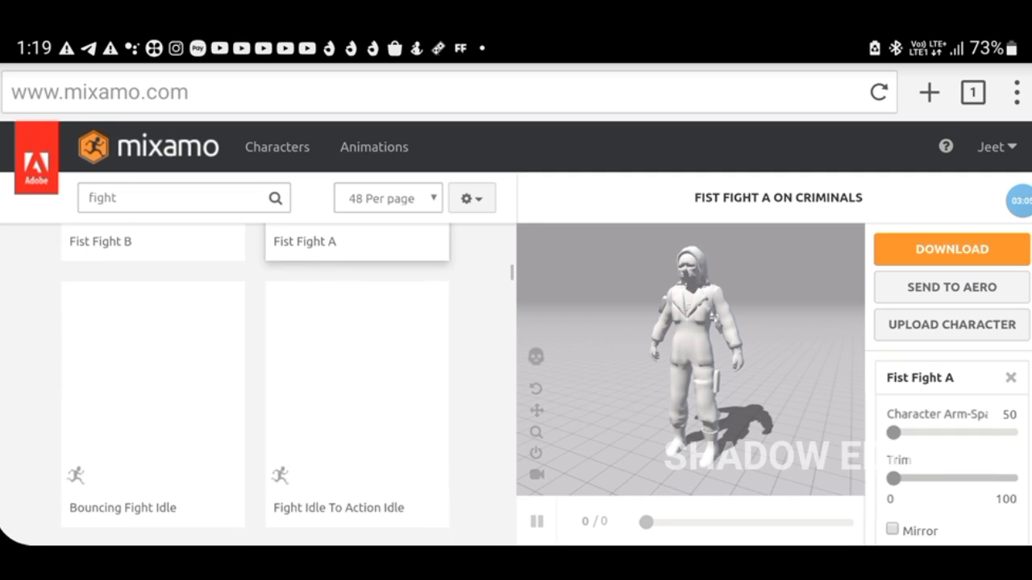
pyautogui.scroll(-5, 255, 380)
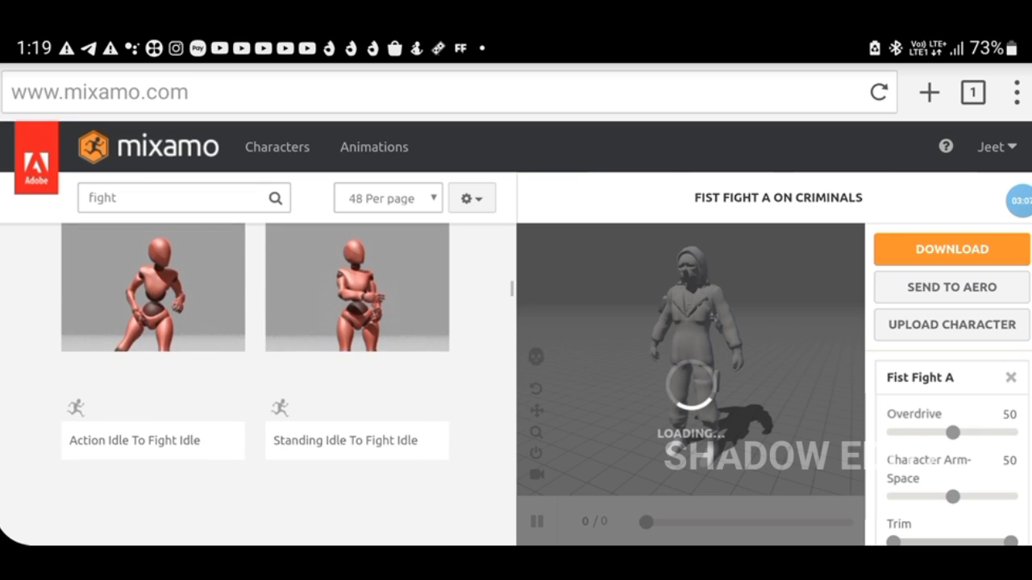
pyautogui.scroll(-5, 255, 380)
pyautogui.scroll(1, 255, 381)
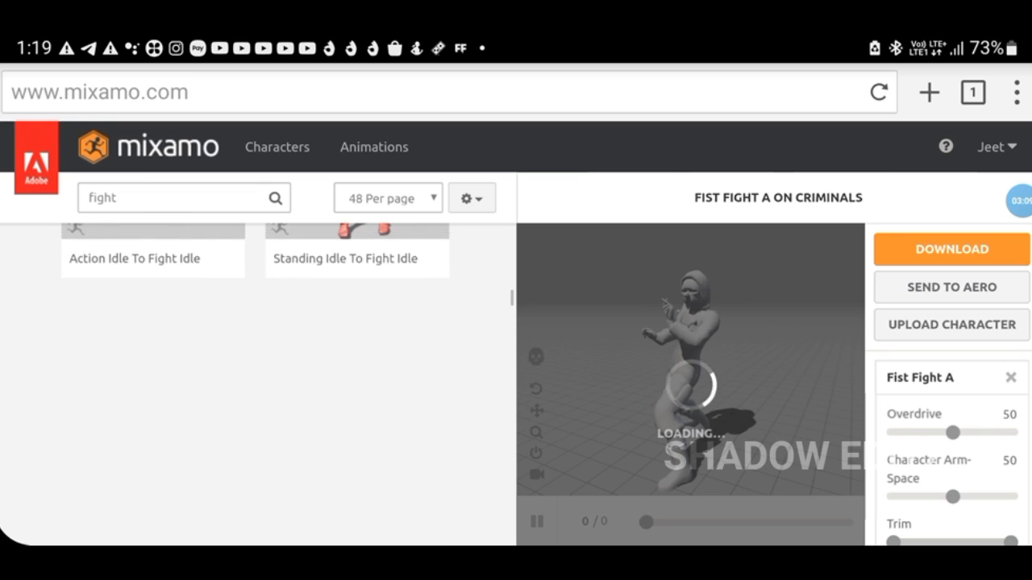
pyautogui.scroll(1, 255, 380)
pyautogui.scroll(2, 255, 380)
pyautogui.scroll(2, 255, 381)
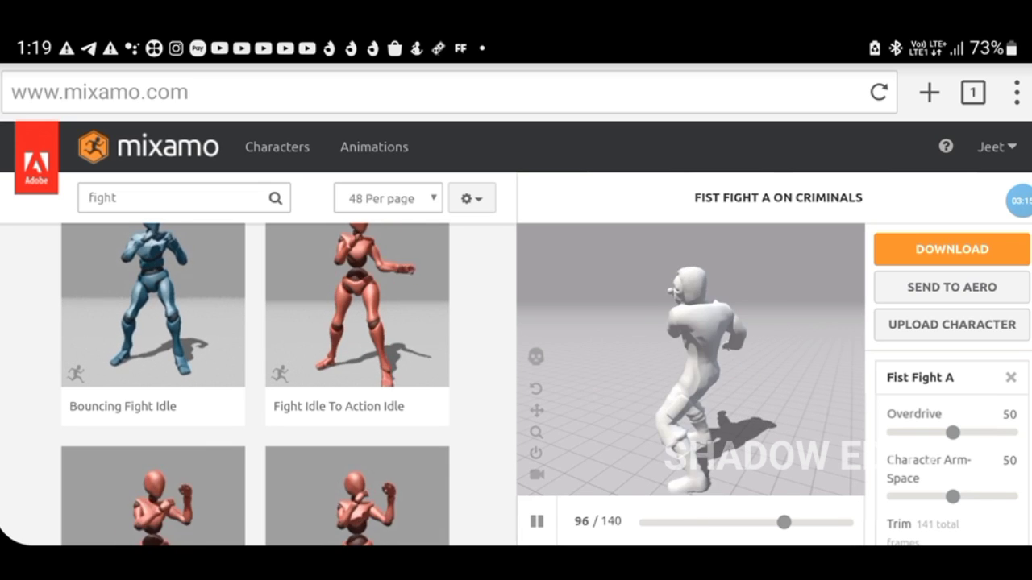
pyautogui.scroll(2, 255, 385)
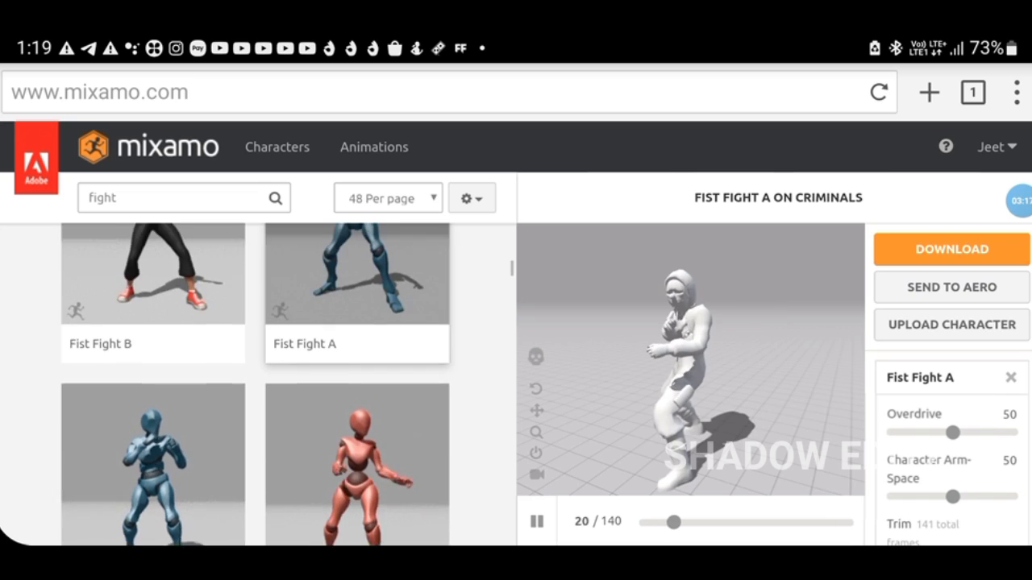
pyautogui.scroll(2, 255, 385)
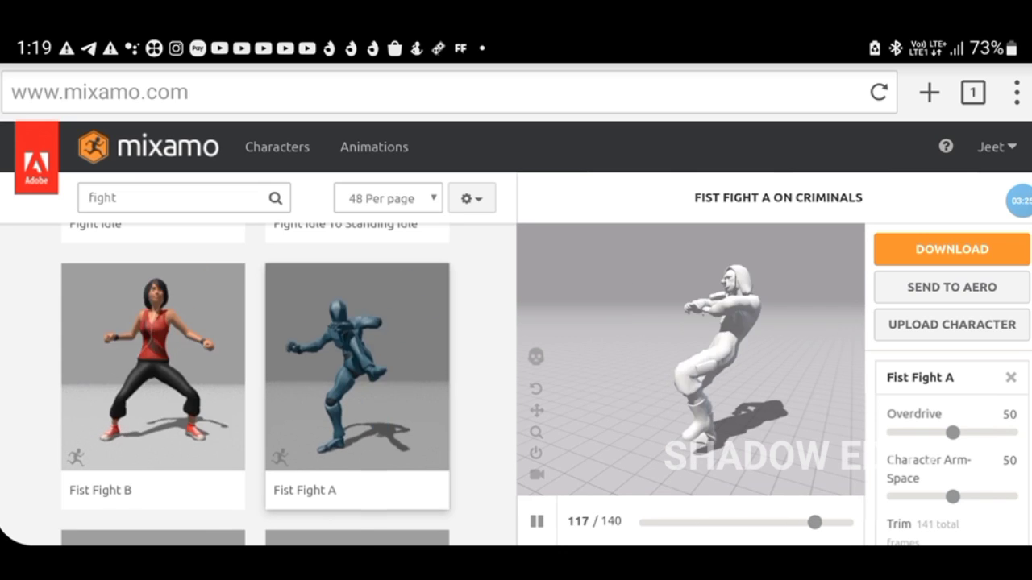
pyautogui.scroll(1, 254, 386)
pyautogui.scroll(-1, 951, 443)
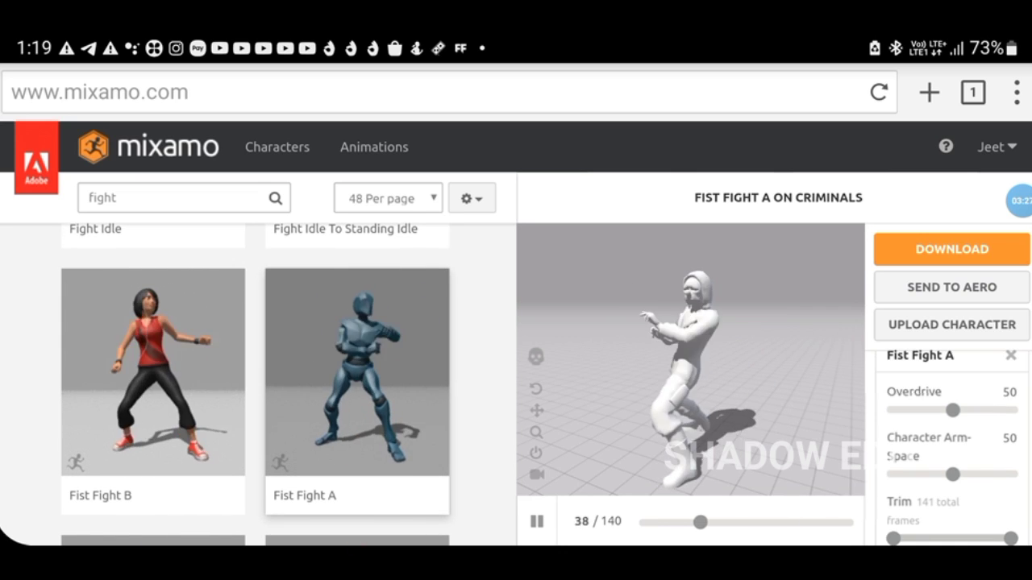
pyautogui.click(893, 410)
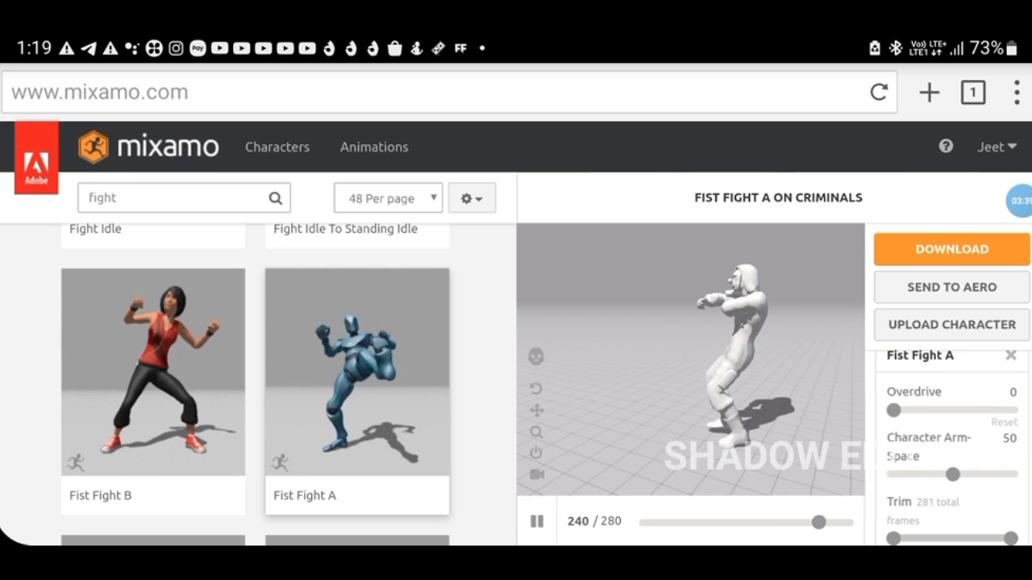
pyautogui.scroll(-1, 256, 384)
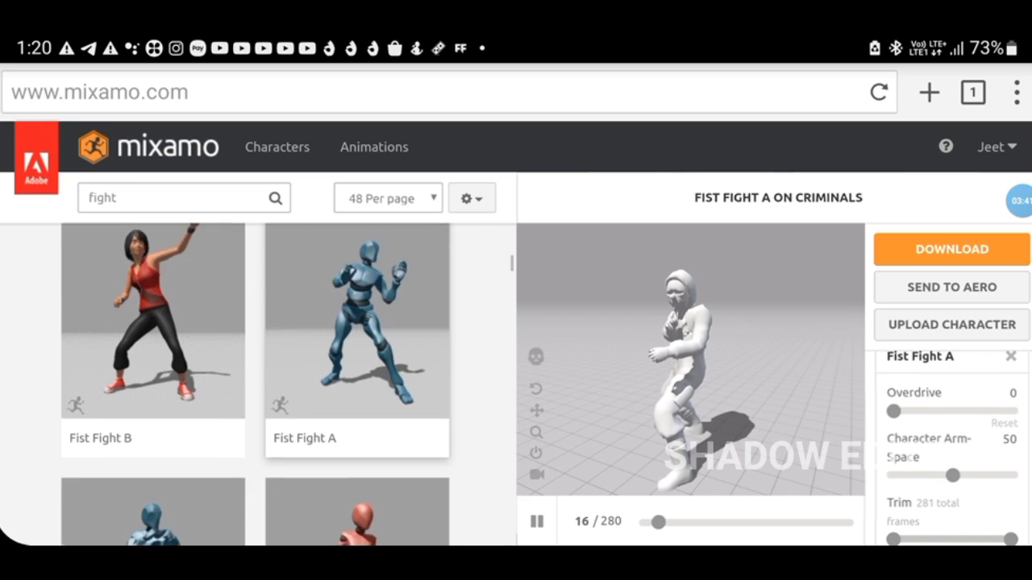
# - Place the chin, wrist, elbow, knee and groin Auto-Rigger markers on the uploaded character
pyautogui.click(953, 249)
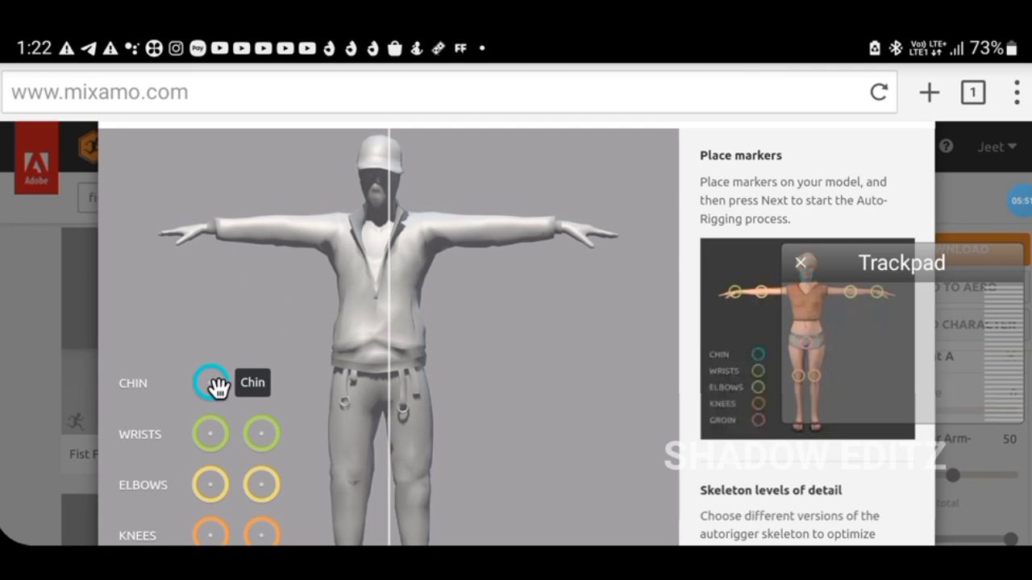
pyautogui.moveTo(214, 384); pyautogui.dragTo(380, 216)
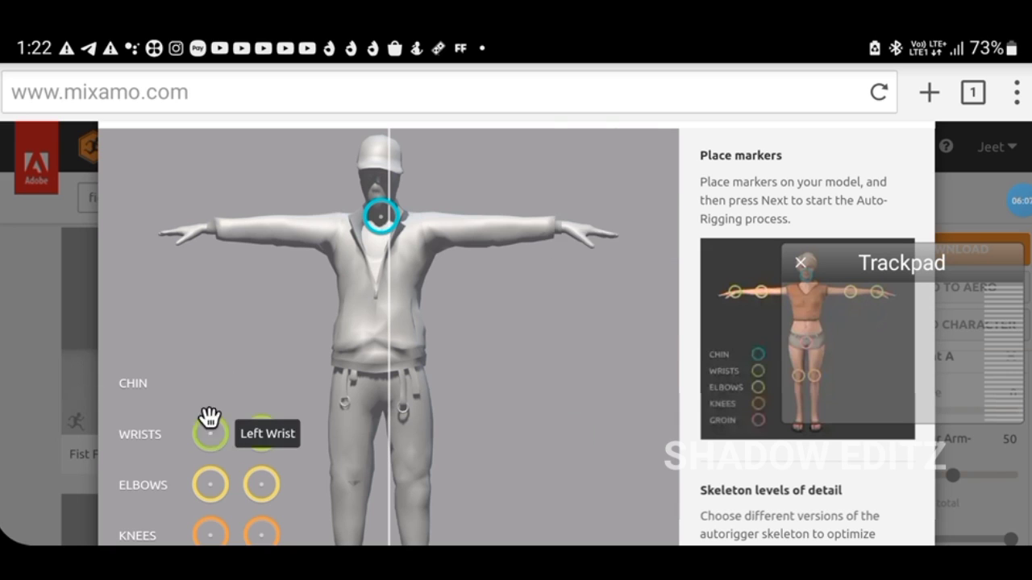
pyautogui.moveTo(208, 431); pyautogui.dragTo(224, 234)
pyautogui.moveTo(211, 485); pyautogui.dragTo(279, 228)
pyautogui.scroll(-2, 288, 237)
pyautogui.moveTo(209, 393); pyautogui.dragTo(355, 346)
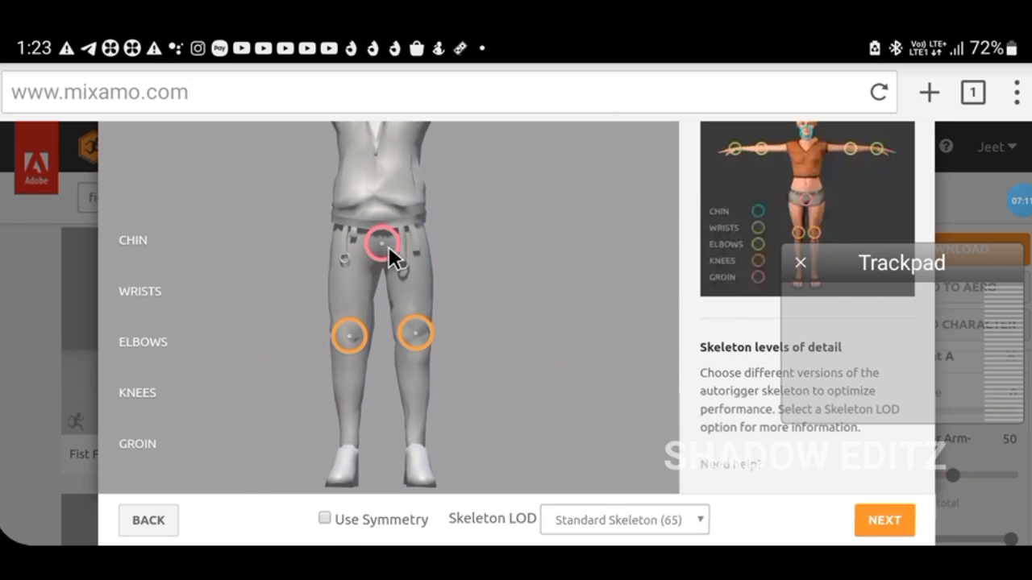
# - Confirm the markers and accept the auto-rigged RUOK FF 3D character
pyautogui.click(884, 520)
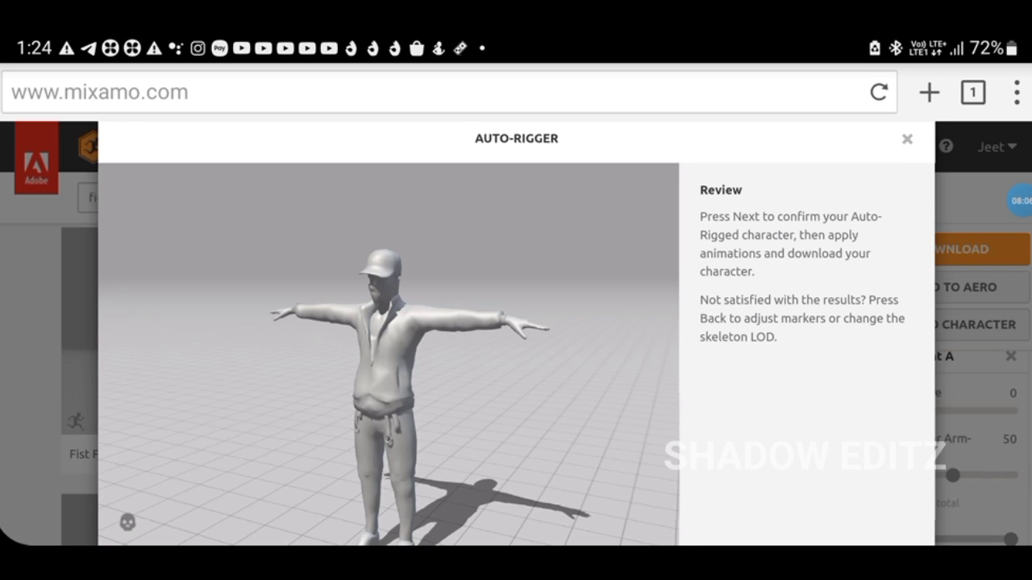
pyautogui.scroll(-5, 516, 333)
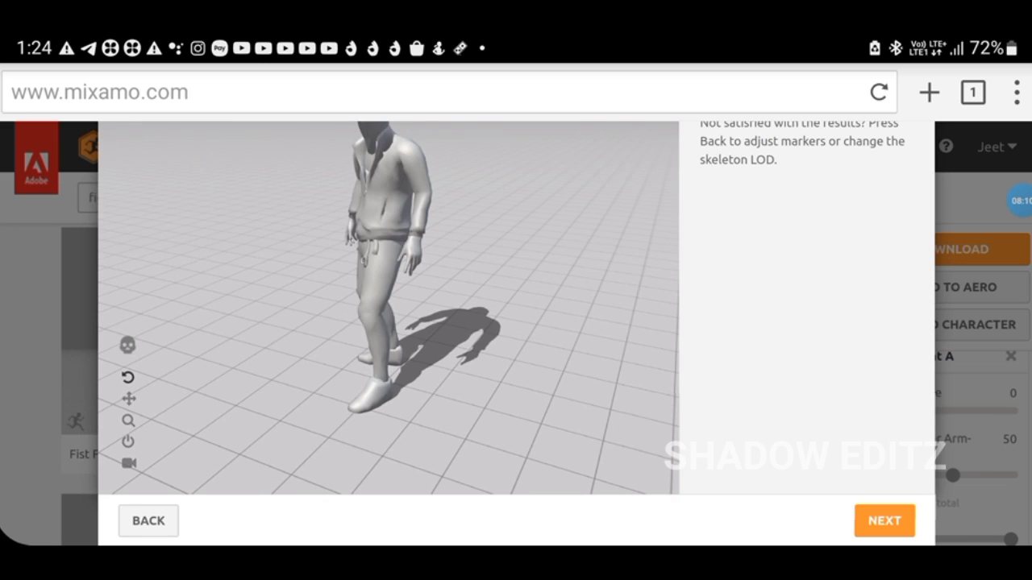
pyautogui.click(884, 521)
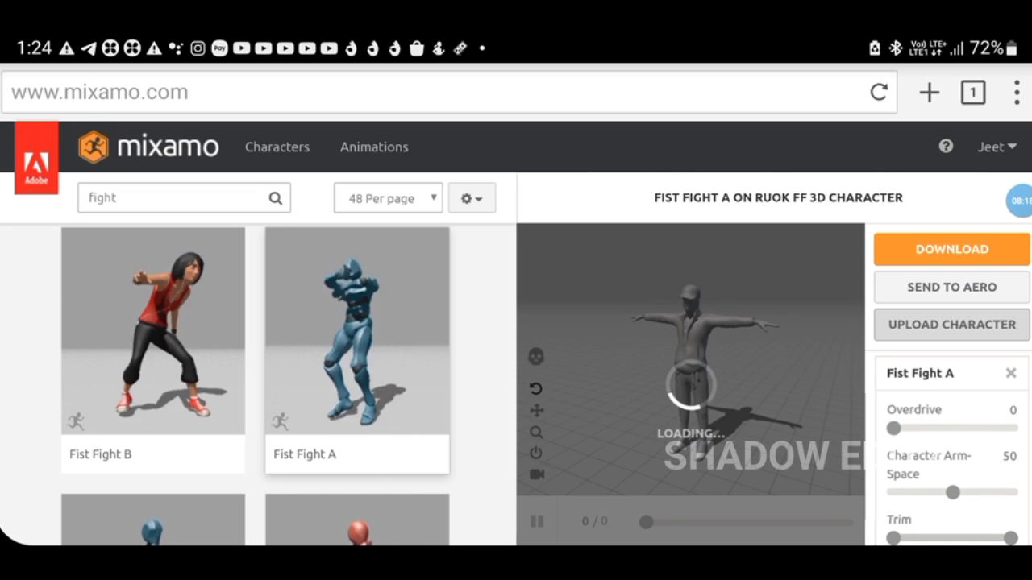
# - Download Fist Fight B on the new character as FBX Binary with skin at 60 fps
pyautogui.scroll(-1, 516, 323)
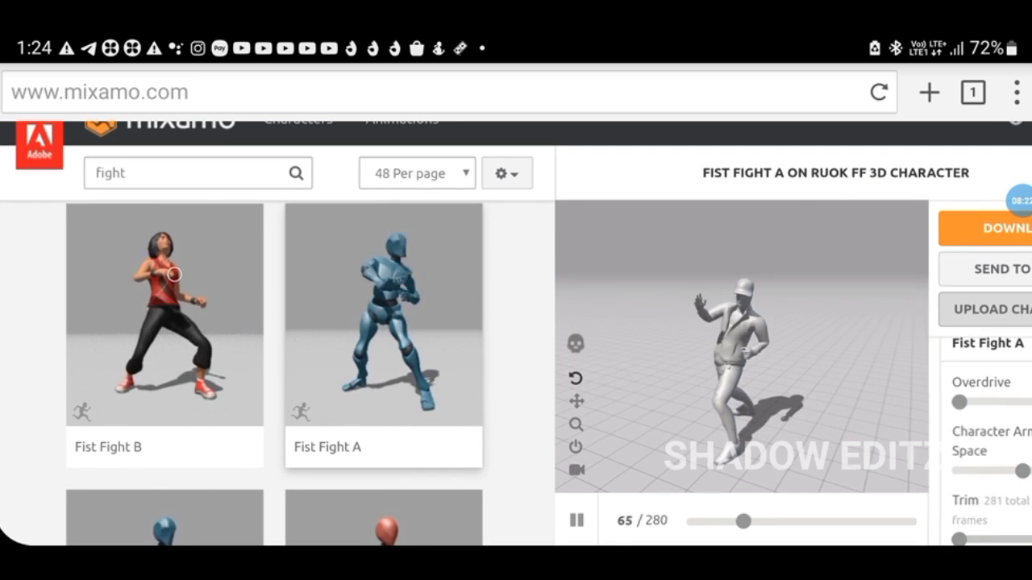
pyautogui.click(173, 275)
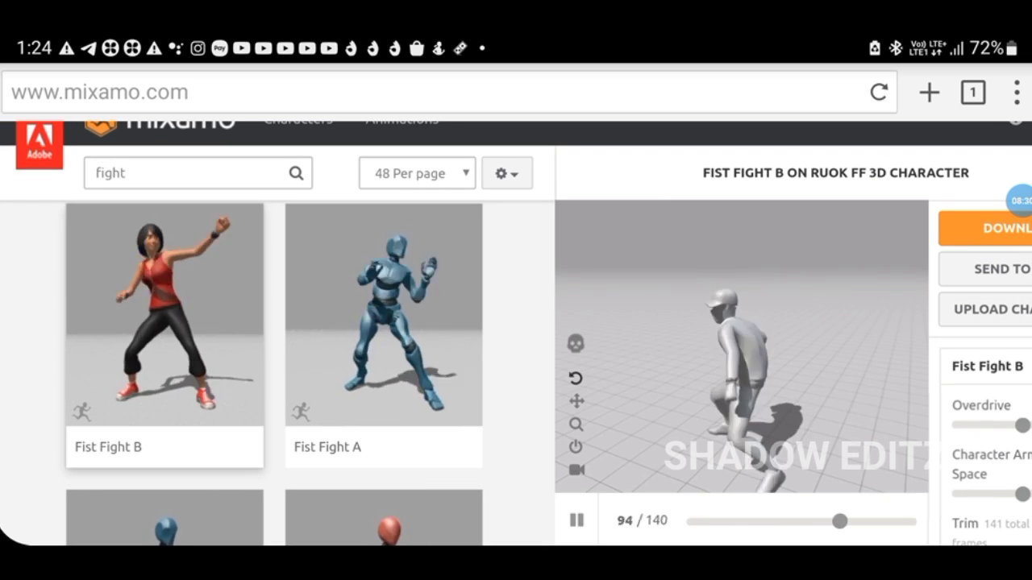
pyautogui.hscroll(2, 516, 323)
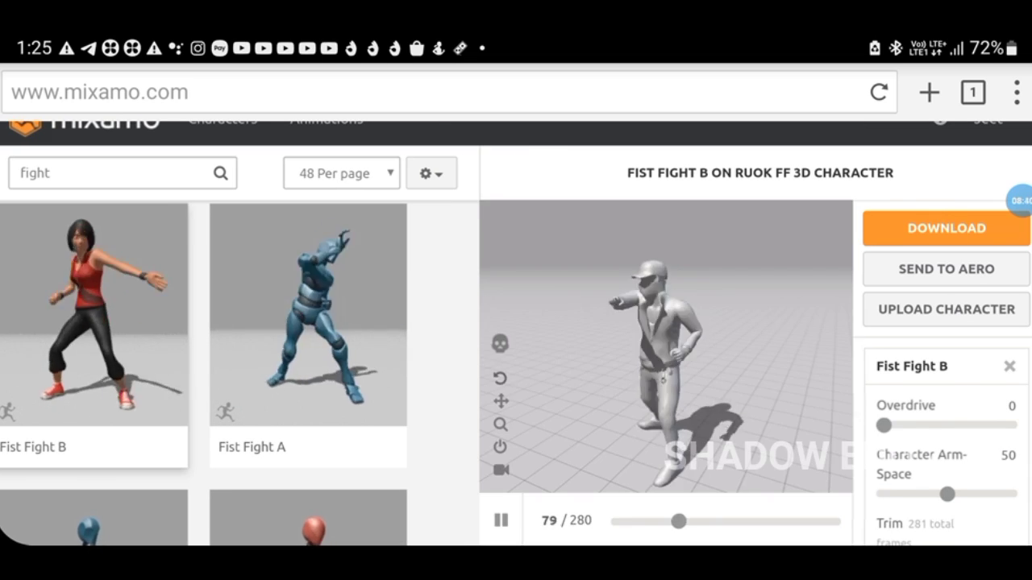
pyautogui.click(946, 228)
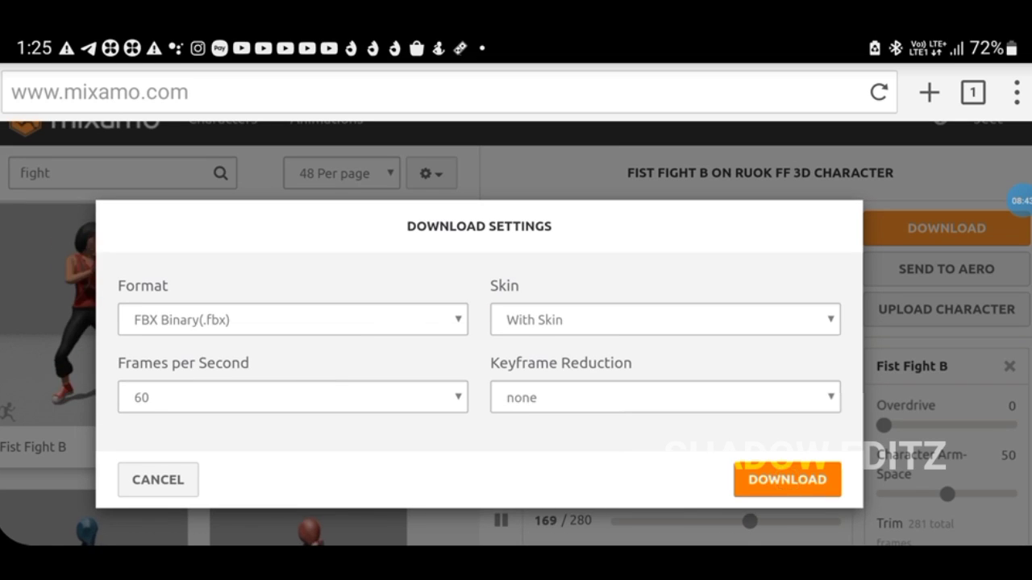
pyautogui.click(787, 478)
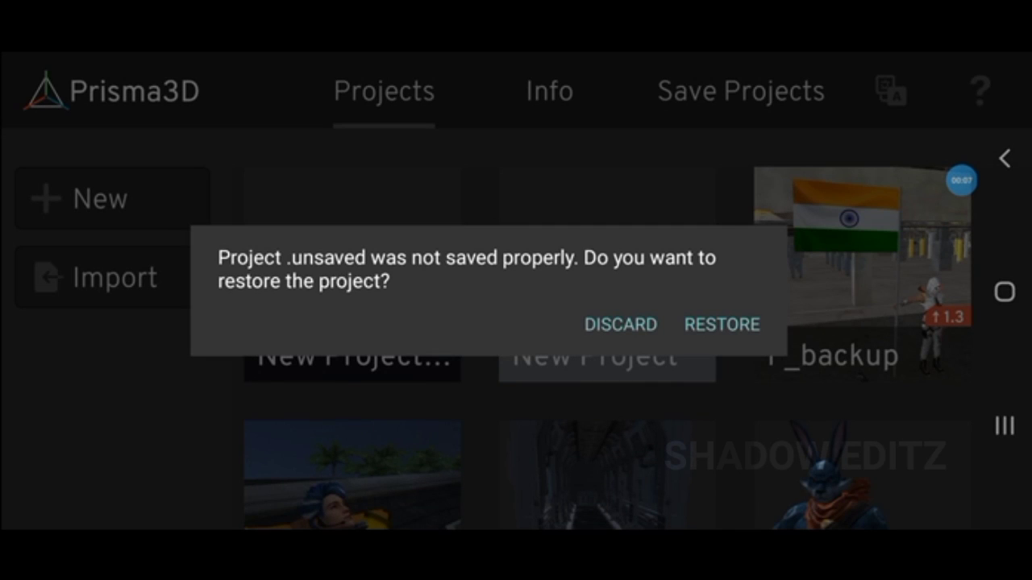
# - Dismiss the restore prompt and 3D-import the Fist Fight A and B FBX files from Downloads
pyautogui.click(620, 324)
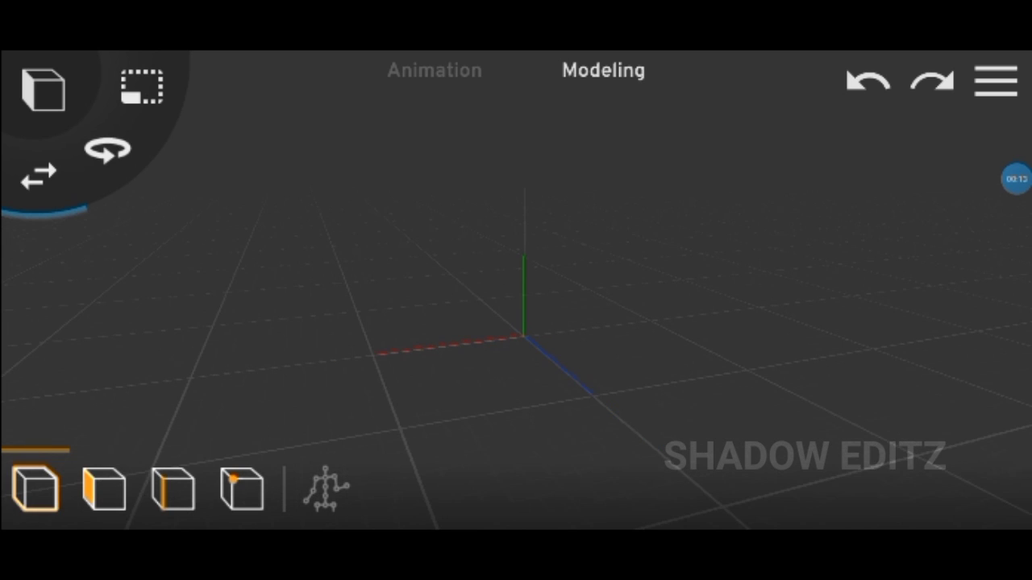
pyautogui.click(995, 81)
pyautogui.scroll(-2, 927, 315)
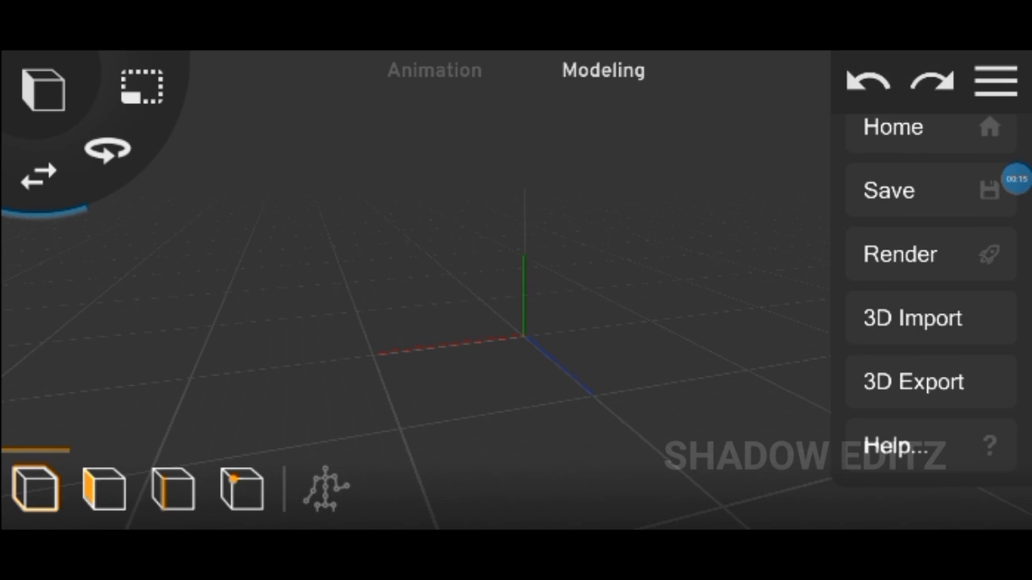
pyautogui.click(912, 317)
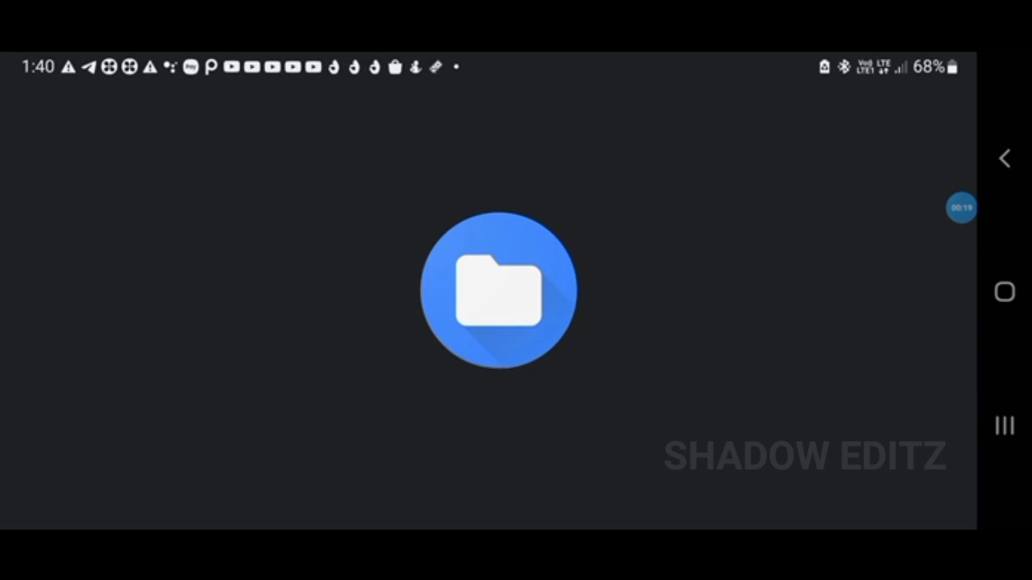
pyautogui.click(72, 162)
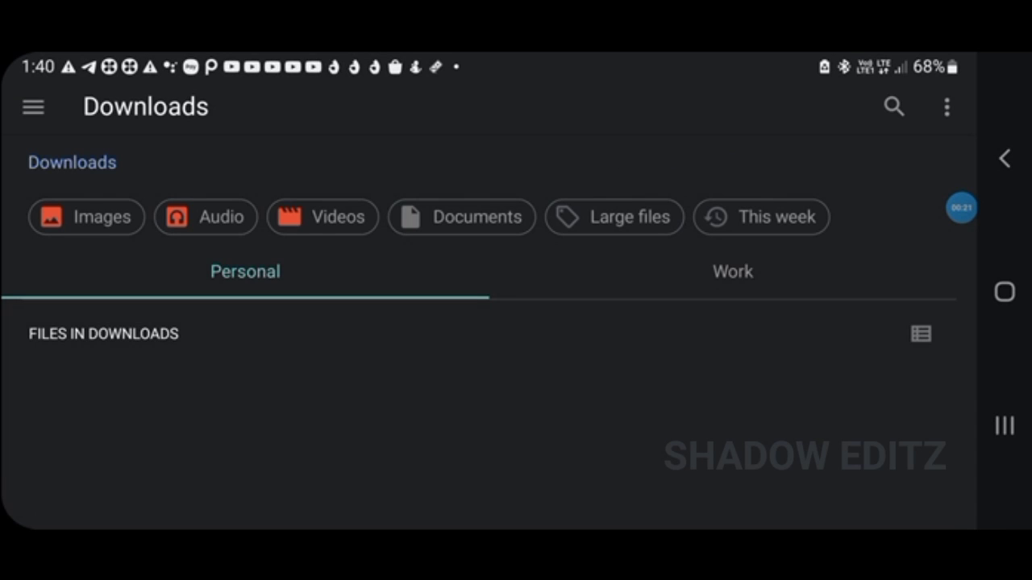
pyautogui.scroll(-1, 483, 403)
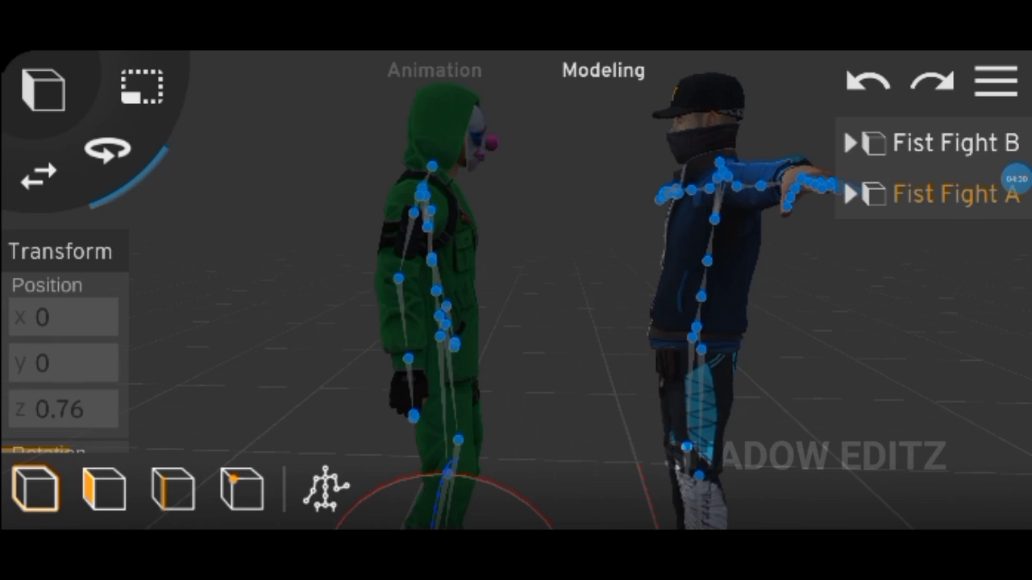
pyautogui.scroll(-2, 64, 347)
pyautogui.click(63, 330)
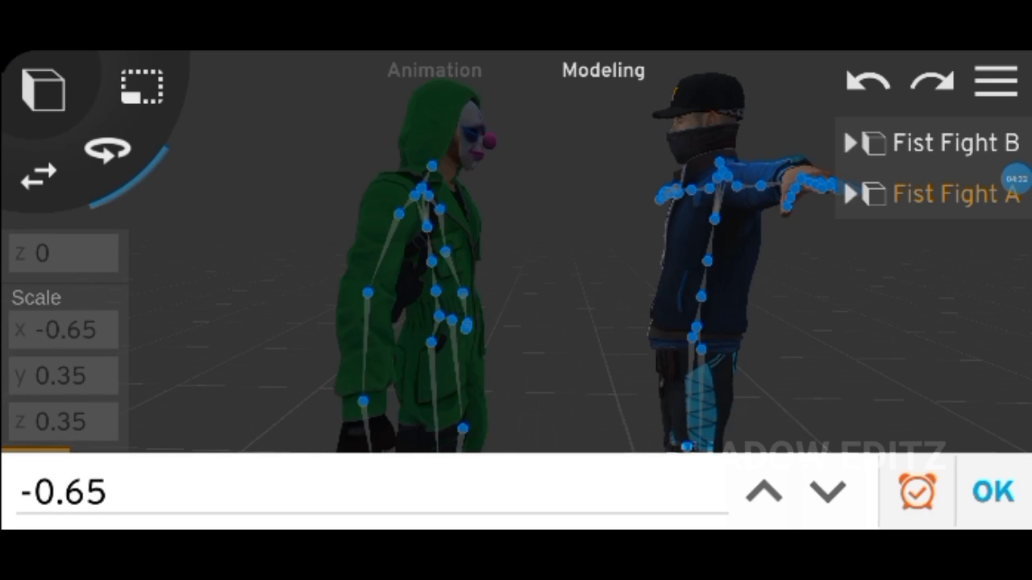
# - Set the green fighter's X scale to 0.37
pyautogui.click(763, 491)
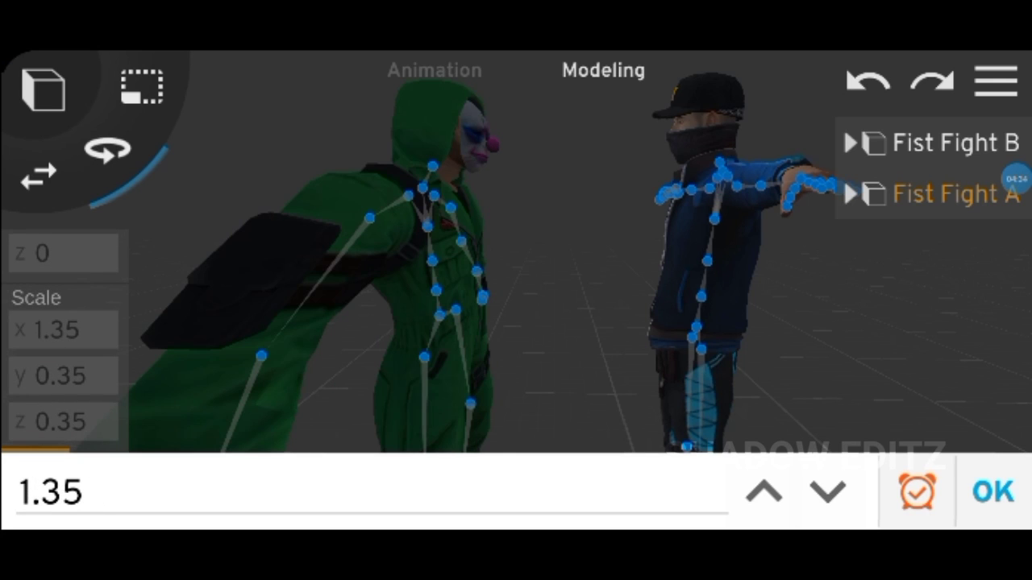
pyautogui.click(827, 491)
pyautogui.click(161, 491)
pyautogui.write('0.3')
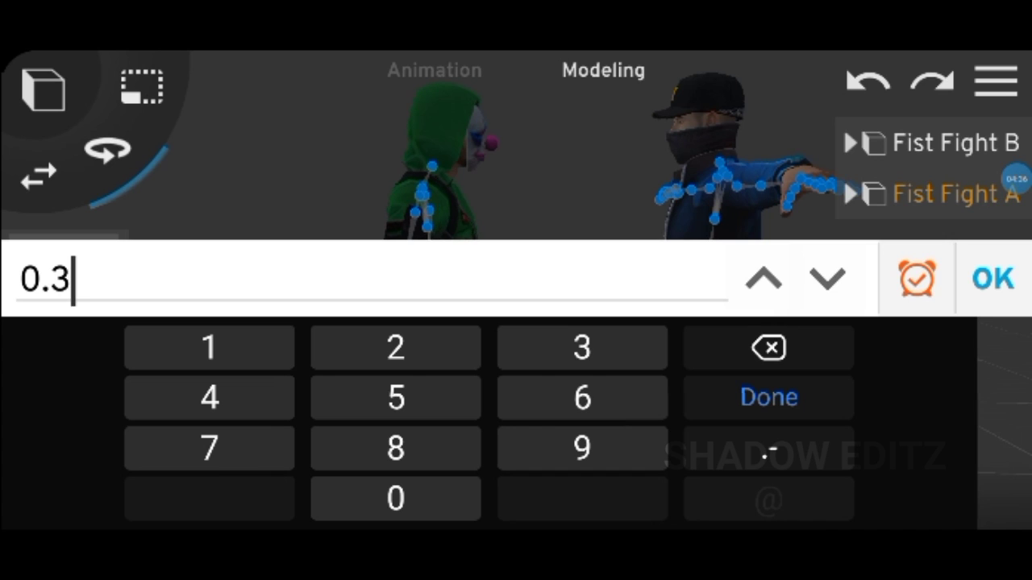
pyautogui.write('7')
pyautogui.press('Return')
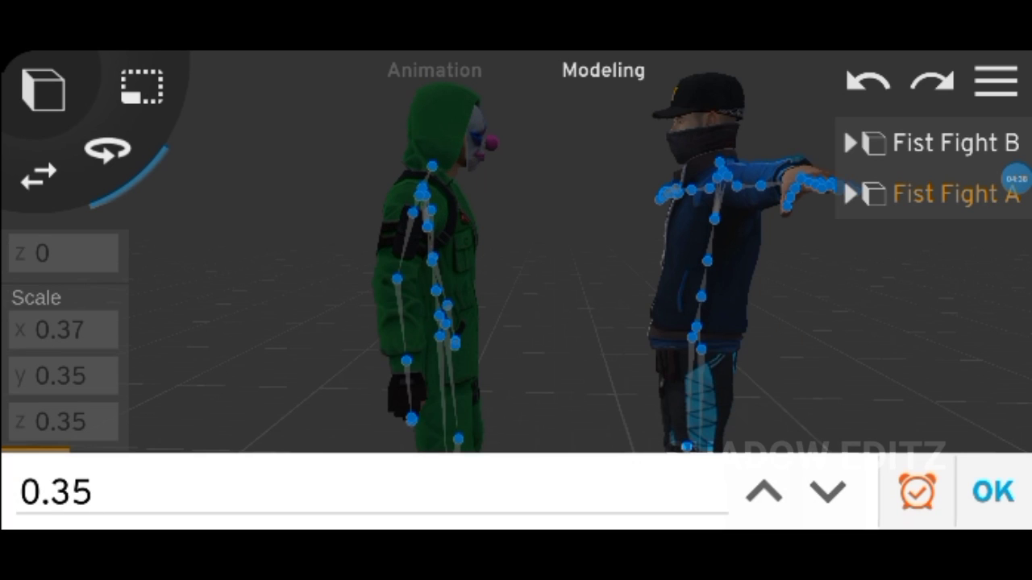
# - Set the green fighter's Y scale to 0.36
pyautogui.click(161, 491)
pyautogui.press('BackSpace')
pyautogui.write('7')
pyautogui.press('Return')
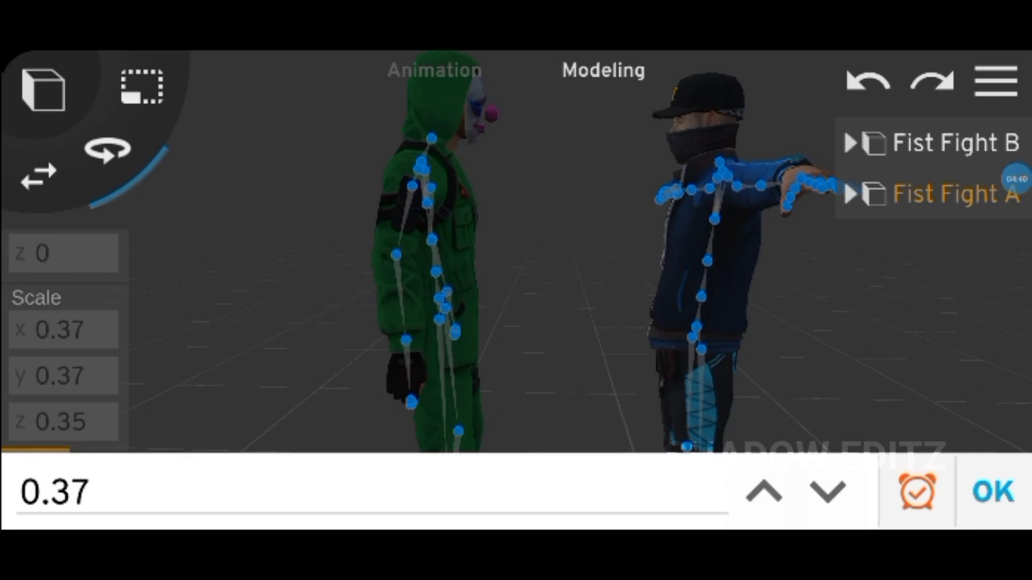
pyautogui.click(161, 491)
pyautogui.press('Return')
pyautogui.click(64, 376)
pyautogui.click(161, 490)
pyautogui.press('BackSpace')
pyautogui.write('6')
pyautogui.press('Return')
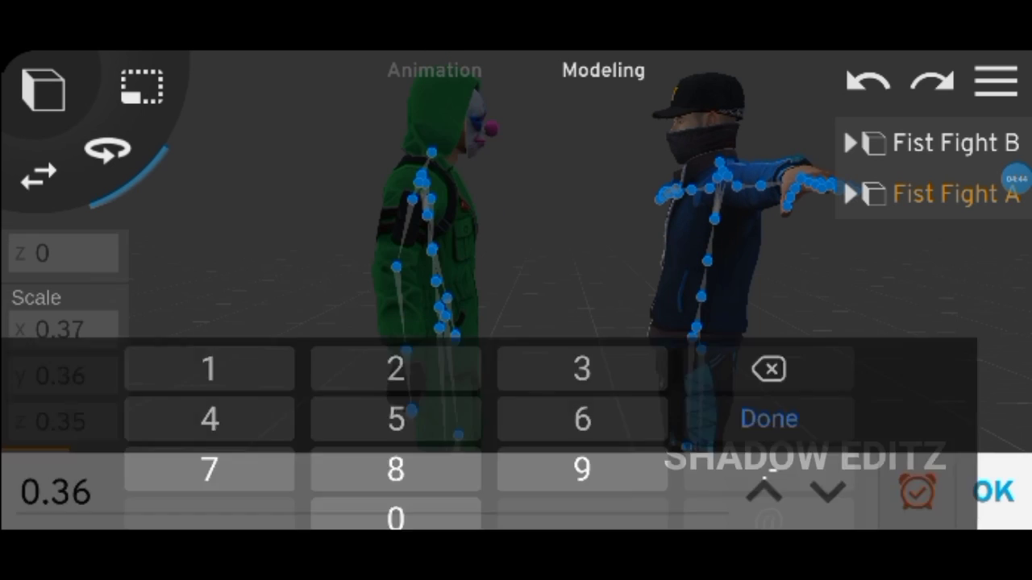
# - Set the green fighter's Z scale to 0.36 and orbit to view both fighters
pyautogui.click(161, 491)
pyautogui.press('BackSpace')
pyautogui.write('6')
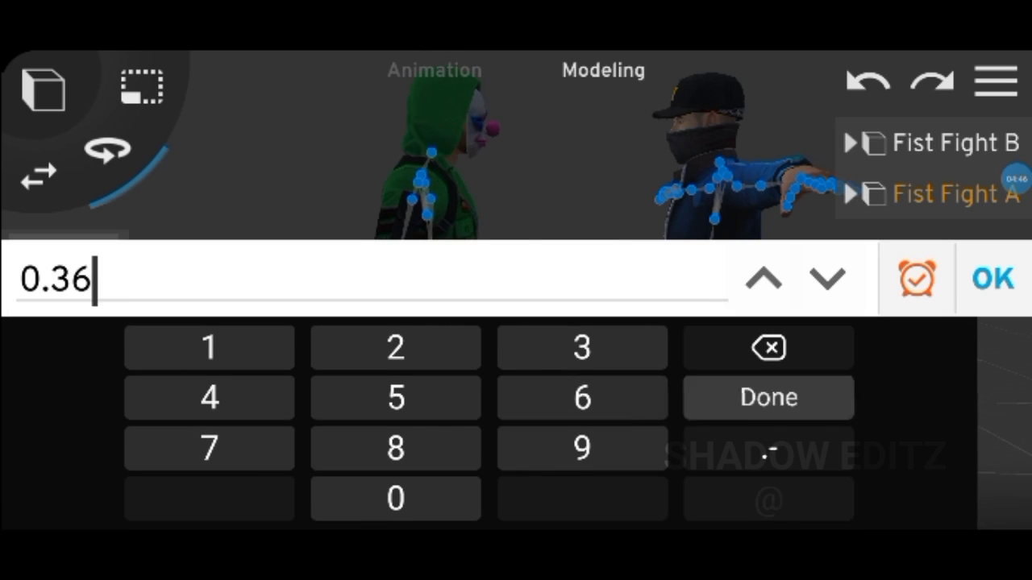
pyautogui.press('Return')
pyautogui.click(162, 491)
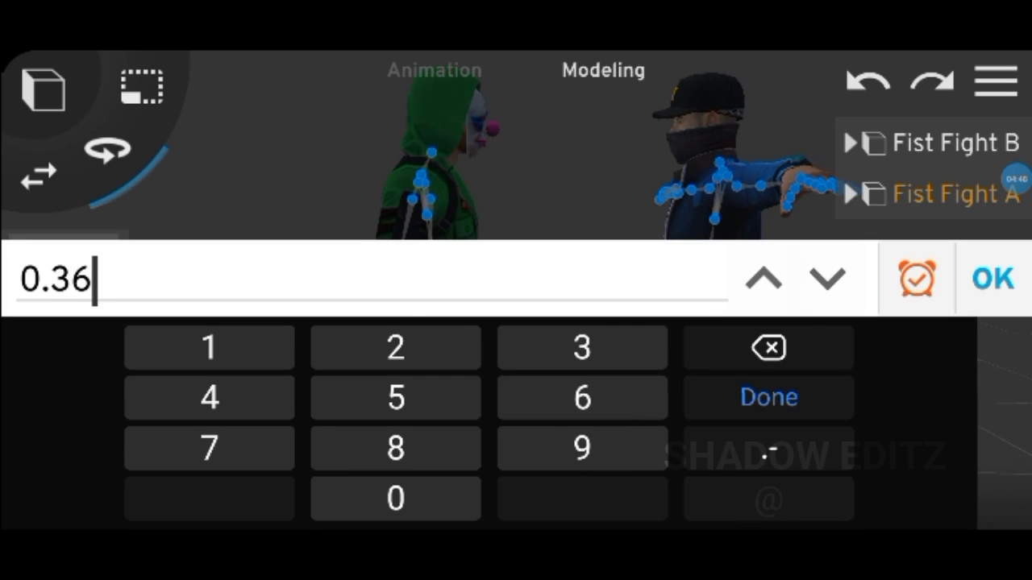
pyautogui.press('Return')
pyautogui.moveTo(564, 338); pyautogui.dragTo(725, 339)
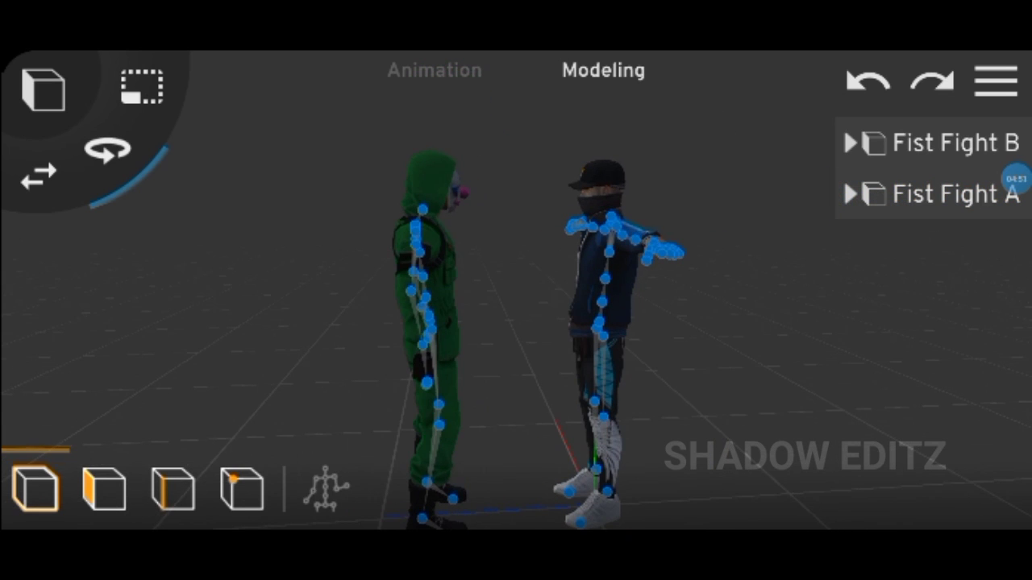
# - Switch to Animation mode, preview the fist fight, and stop playback at frame 56
pyautogui.click(434, 70)
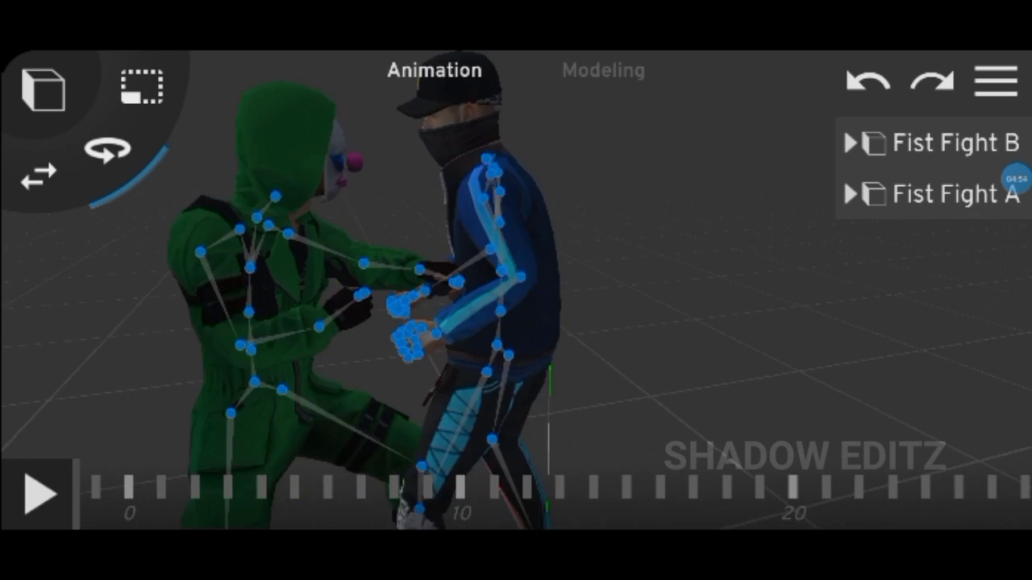
pyautogui.moveTo(564, 323); pyautogui.dragTo(242, 323)
pyautogui.click(39, 494)
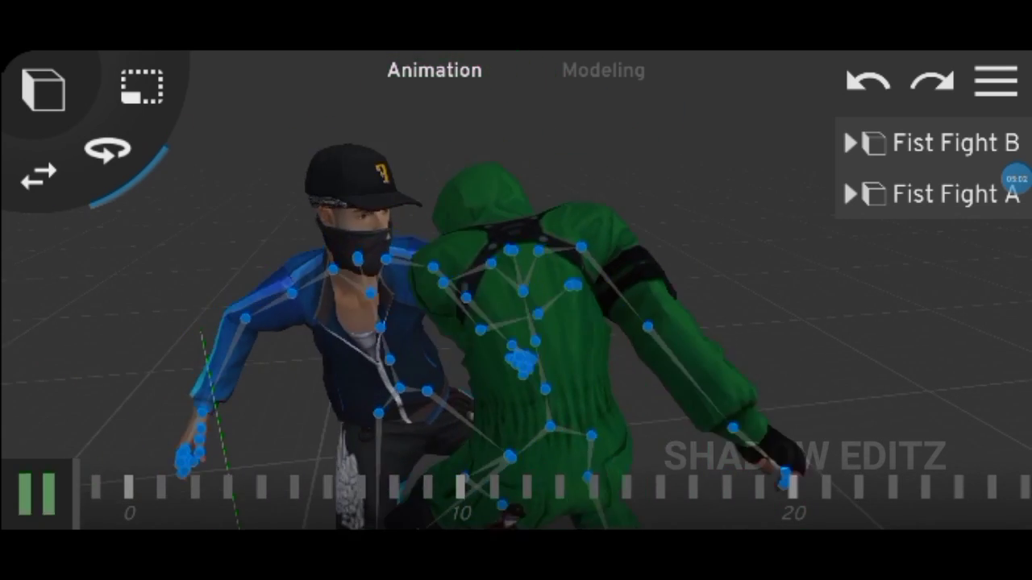
pyautogui.click(38, 493)
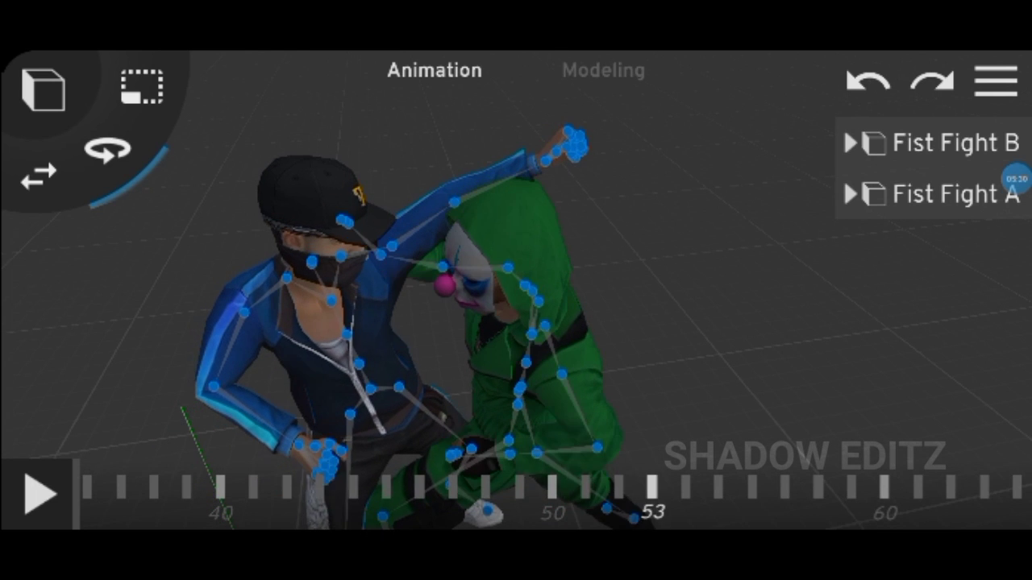
pyautogui.click(39, 493)
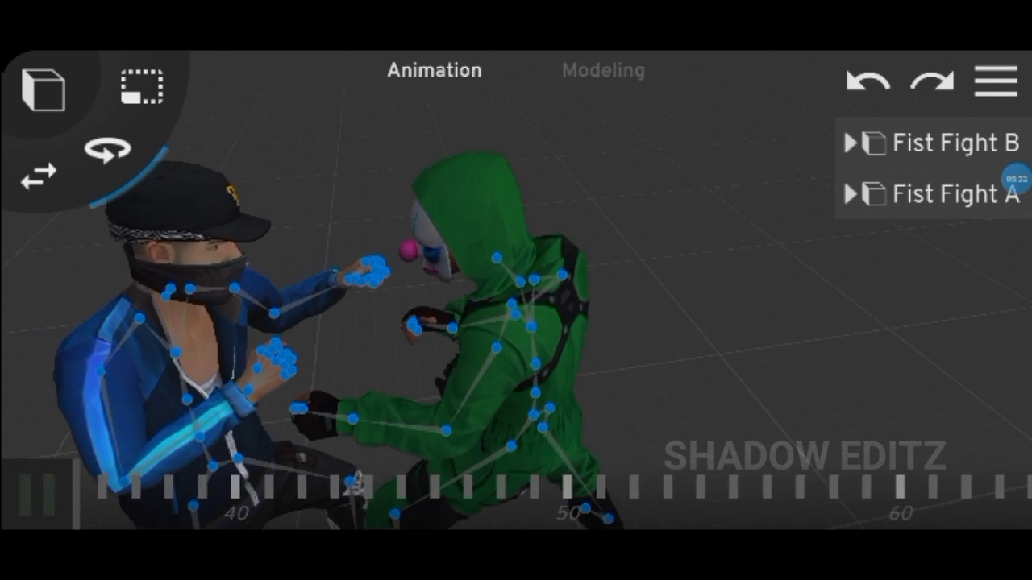
pyautogui.click(39, 493)
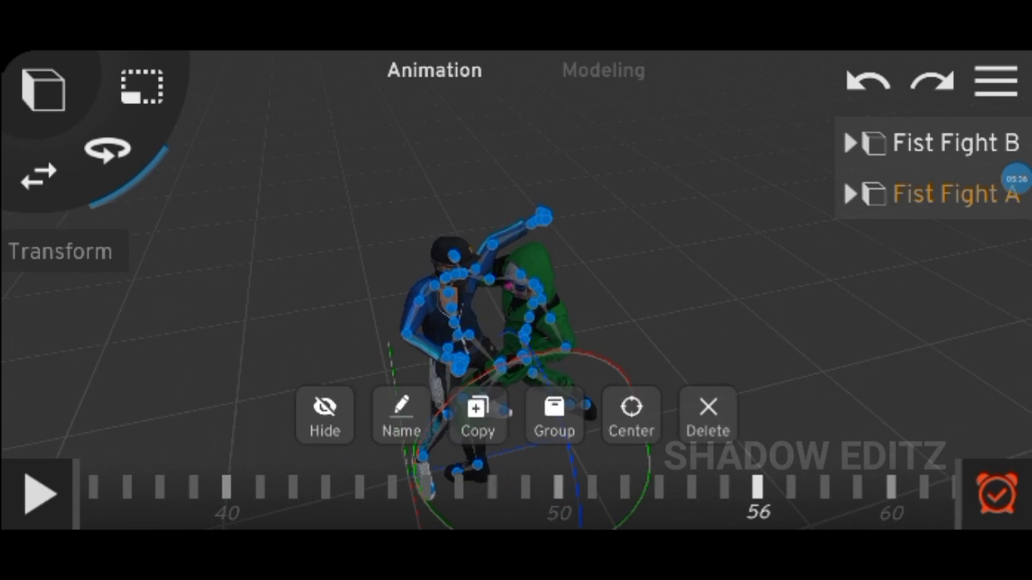
pyautogui.click(61, 252)
pyautogui.click(38, 176)
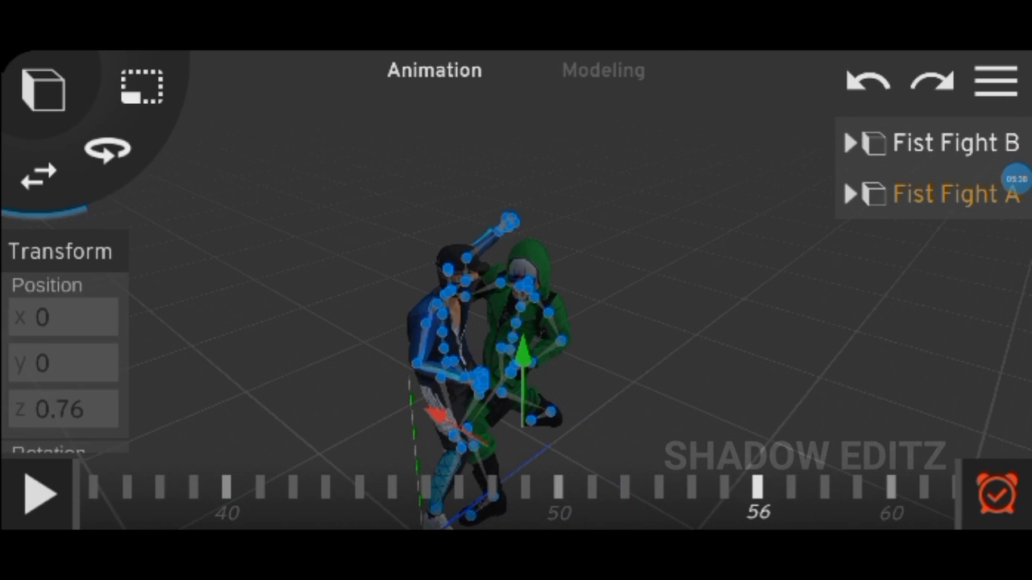
pyautogui.scroll(5, 467, 306)
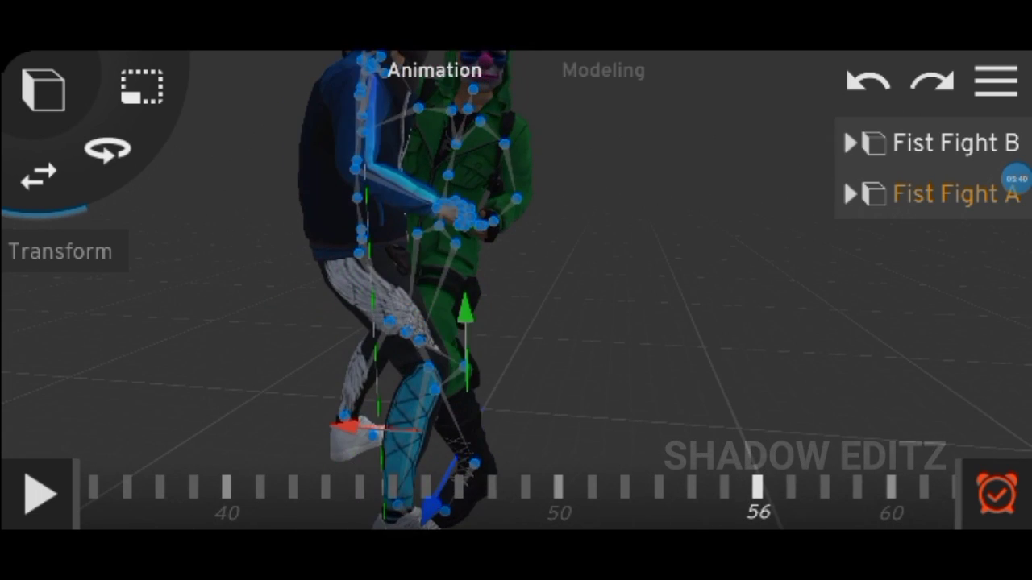
pyautogui.scroll(-5, 436, 306)
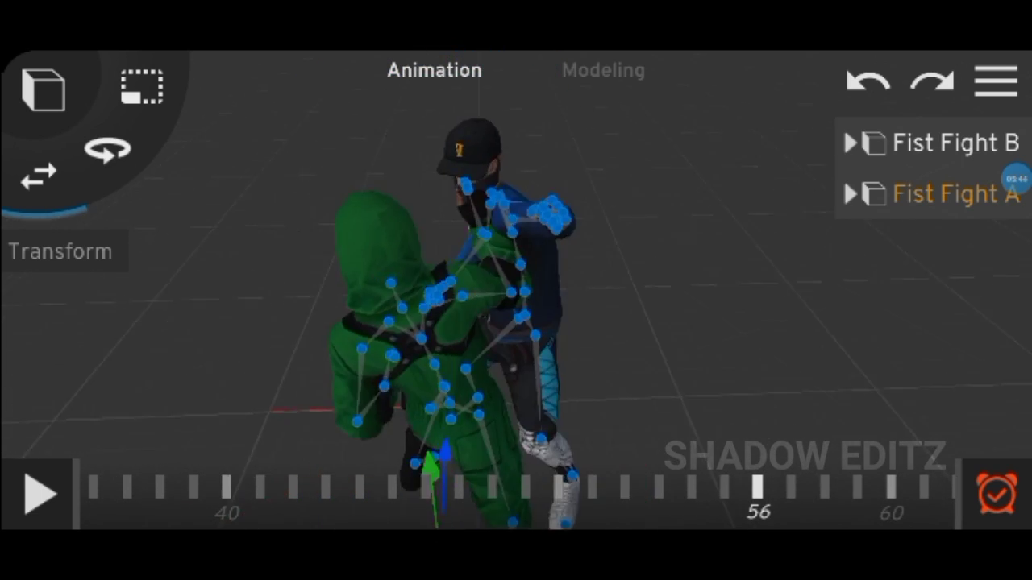
pyautogui.moveTo(516, 323); pyautogui.dragTo(726, 306)
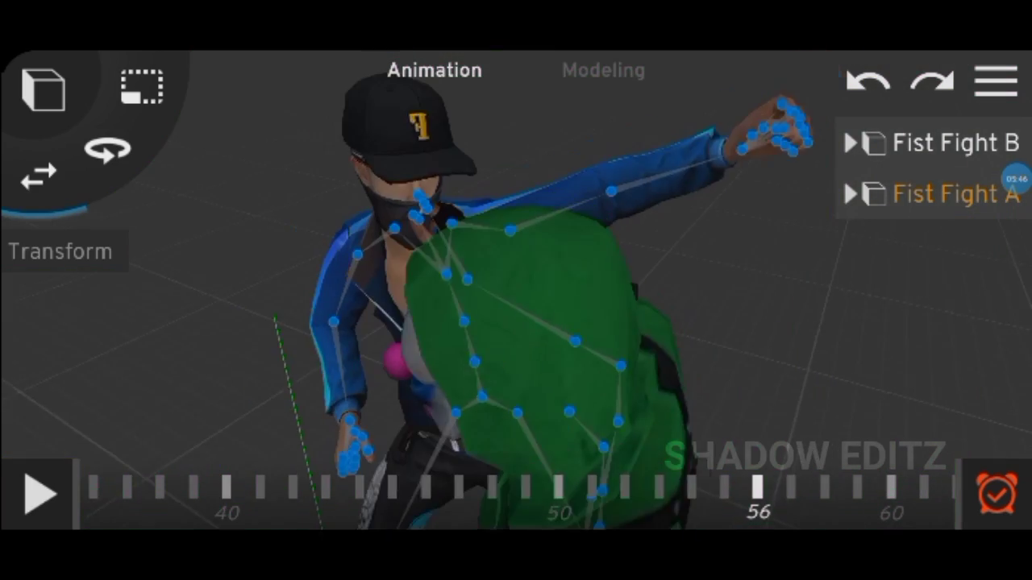
pyautogui.moveTo(516, 322)
pyautogui.mouseDown()
pyautogui.moveTo(726, 322)
pyautogui.moveTo(564, 323)
pyautogui.moveTo(677, 322)
pyautogui.mouseUp()
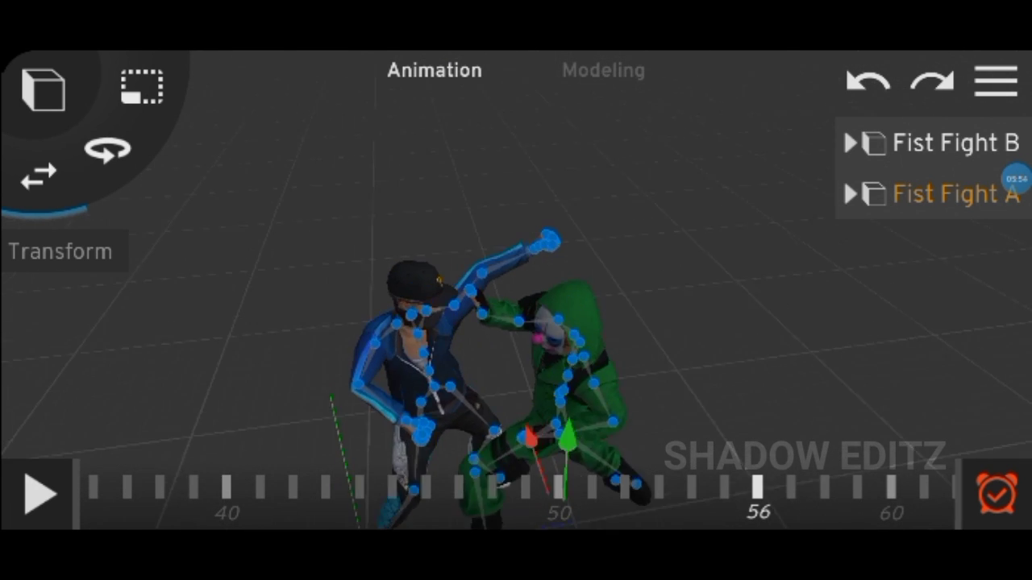
pyautogui.scroll(5, 516, 322)
pyautogui.scroll(2, 516, 322)
pyautogui.scroll(3, 516, 323)
pyautogui.scroll(2, 515, 323)
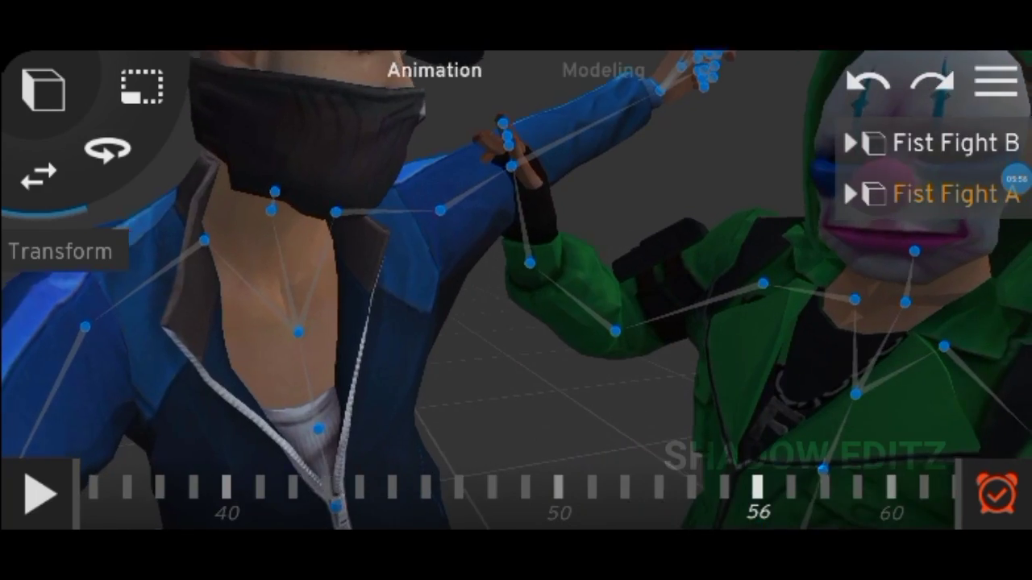
pyautogui.scroll(-5, 516, 322)
pyautogui.click(39, 494)
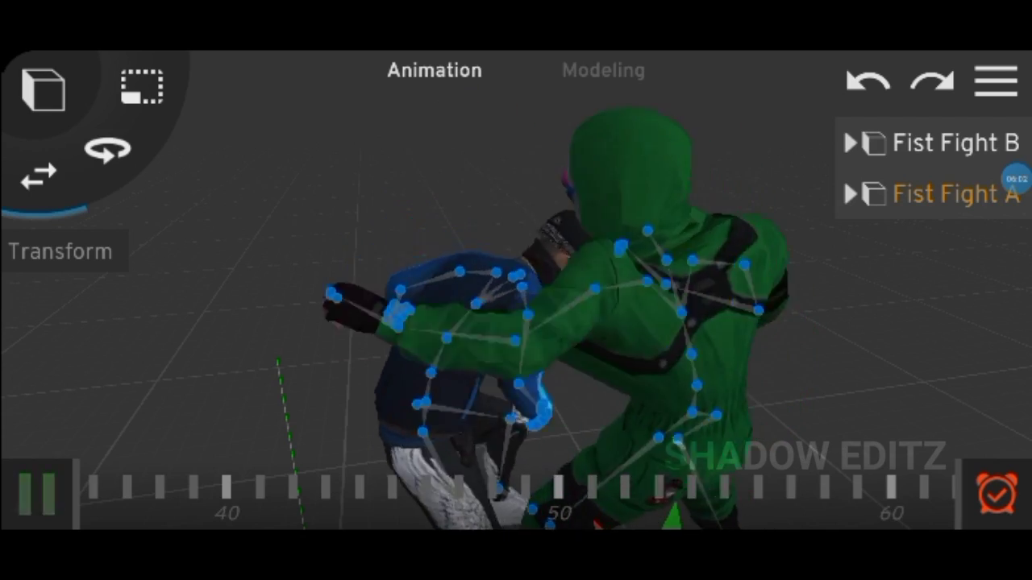
pyautogui.click(38, 494)
pyautogui.moveTo(645, 322); pyautogui.dragTo(403, 323)
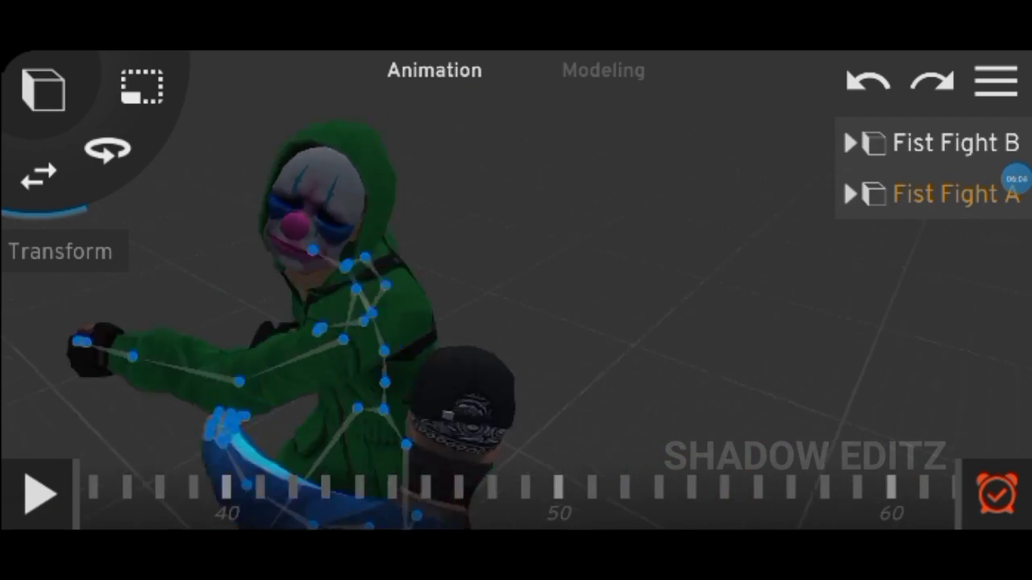
pyautogui.moveTo(564, 323); pyautogui.dragTo(363, 306)
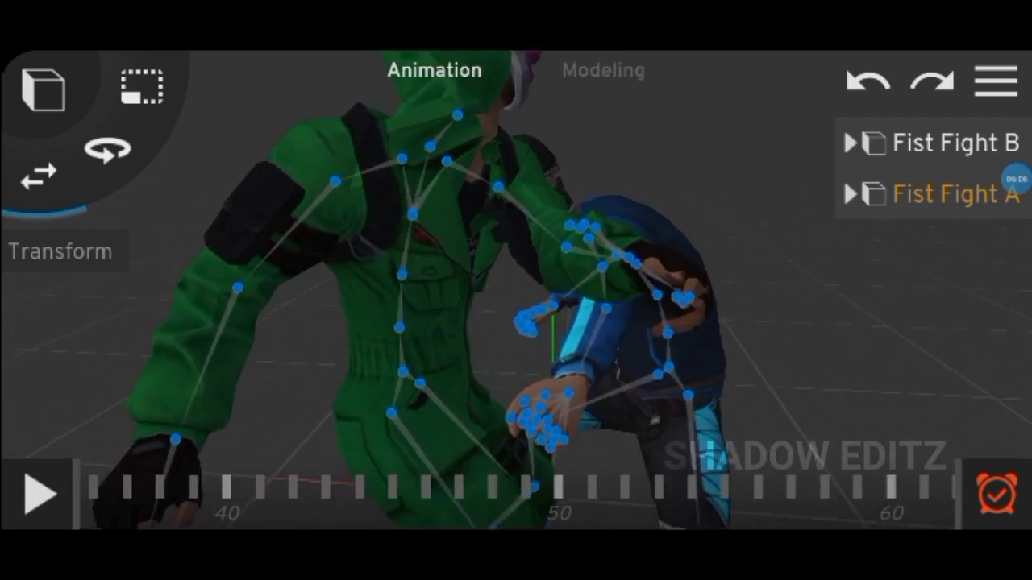
pyautogui.click(38, 494)
pyautogui.click(39, 494)
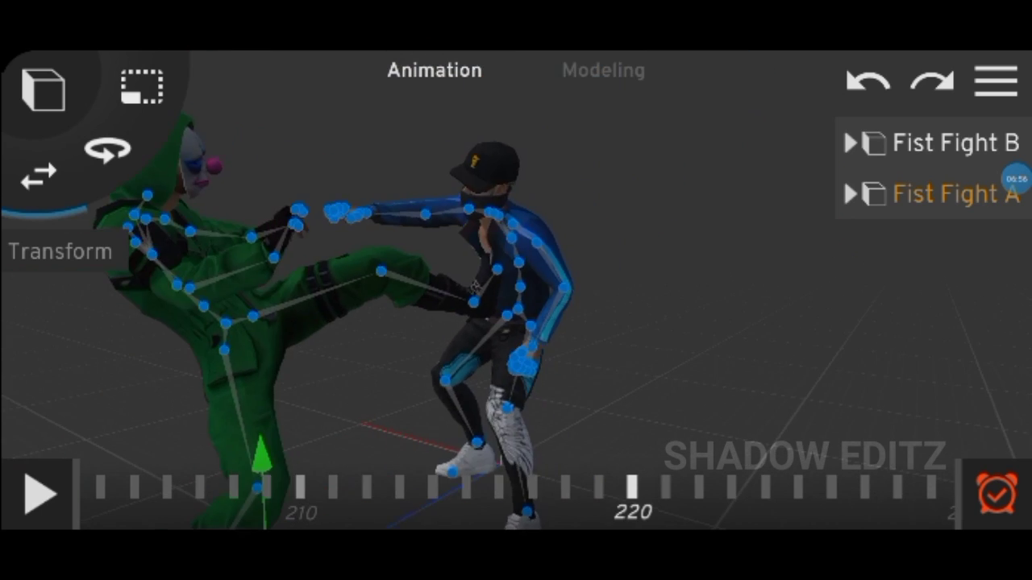
pyautogui.click(38, 494)
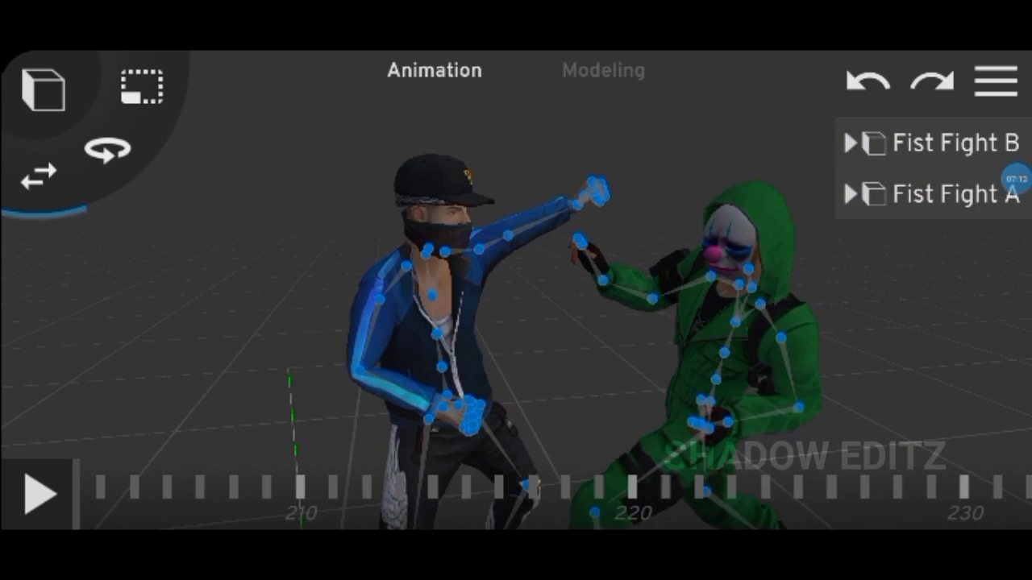
# - Select the Fist Fight A rig and open its Transform settings
pyautogui.click(730, 346)
pyautogui.moveTo(516, 488); pyautogui.dragTo(451, 488)
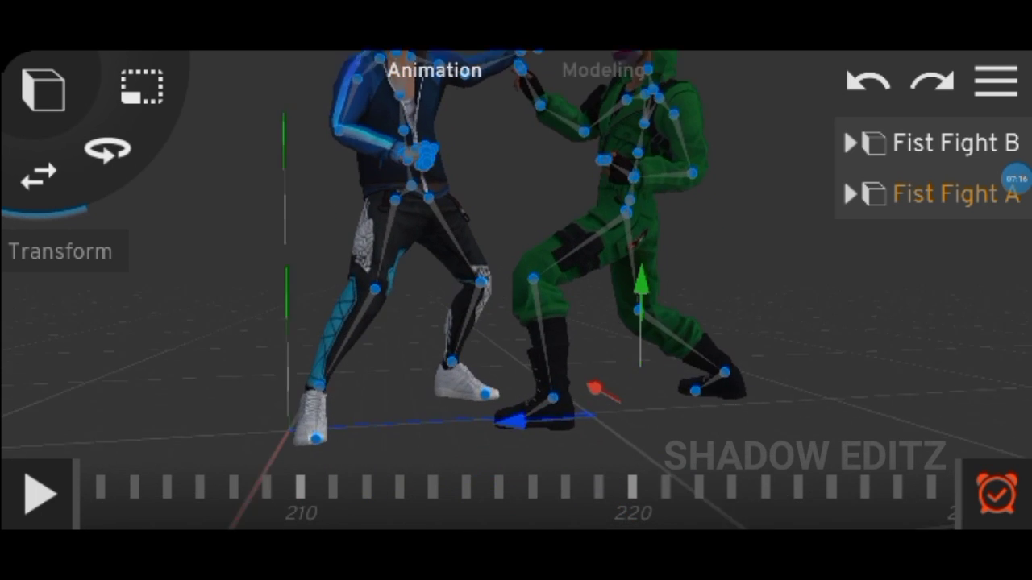
pyautogui.moveTo(516, 362)
pyautogui.mouseDown()
pyautogui.moveTo(515, 161)
pyautogui.moveTo(515, 282)
pyautogui.mouseUp()
pyautogui.moveTo(516, 242); pyautogui.dragTo(516, 363)
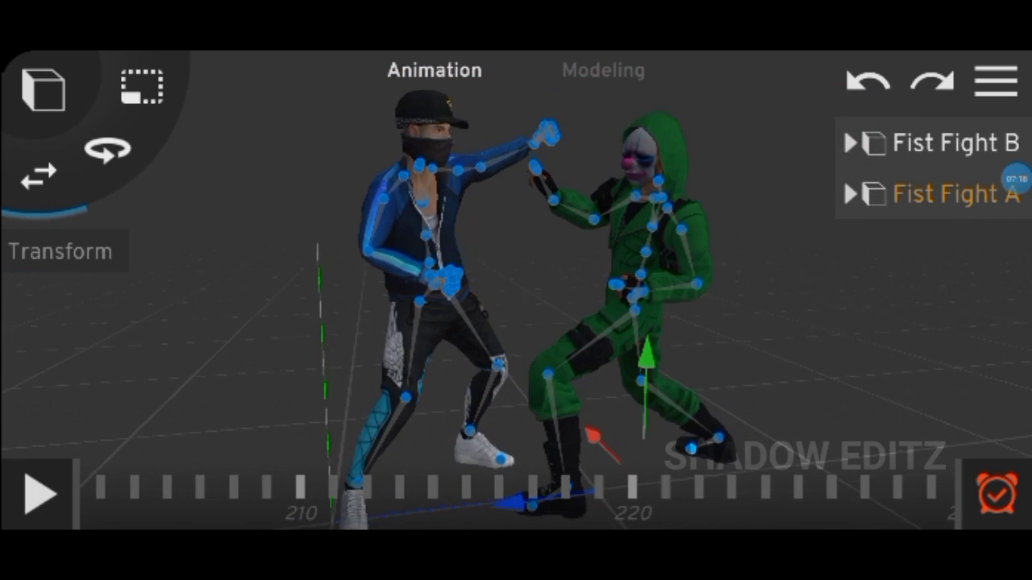
pyautogui.click(60, 251)
pyautogui.scroll(-3, 64, 339)
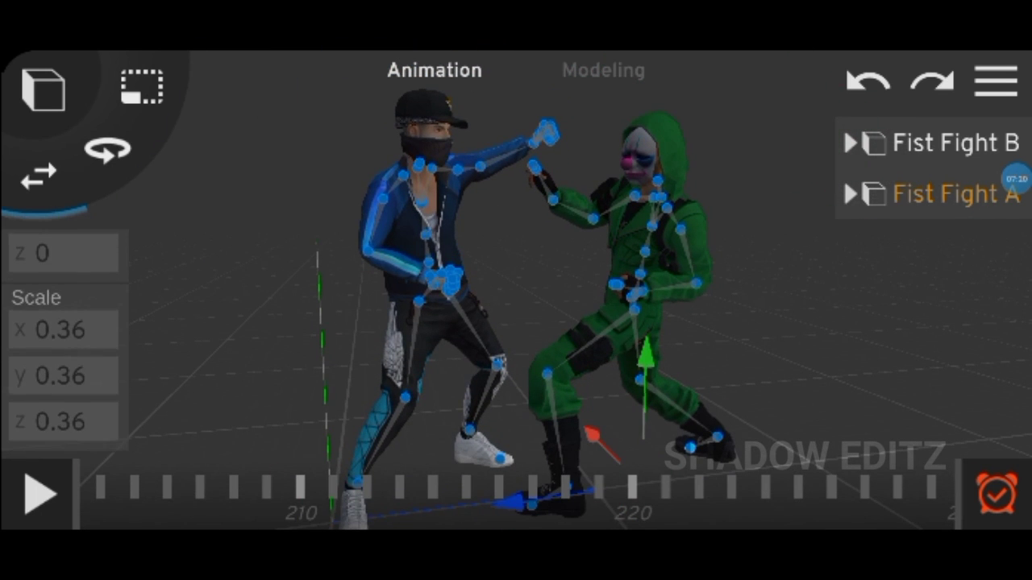
# - Set Fist Fight A's scale to 0.37 on x, y and z
pyautogui.click(64, 330)
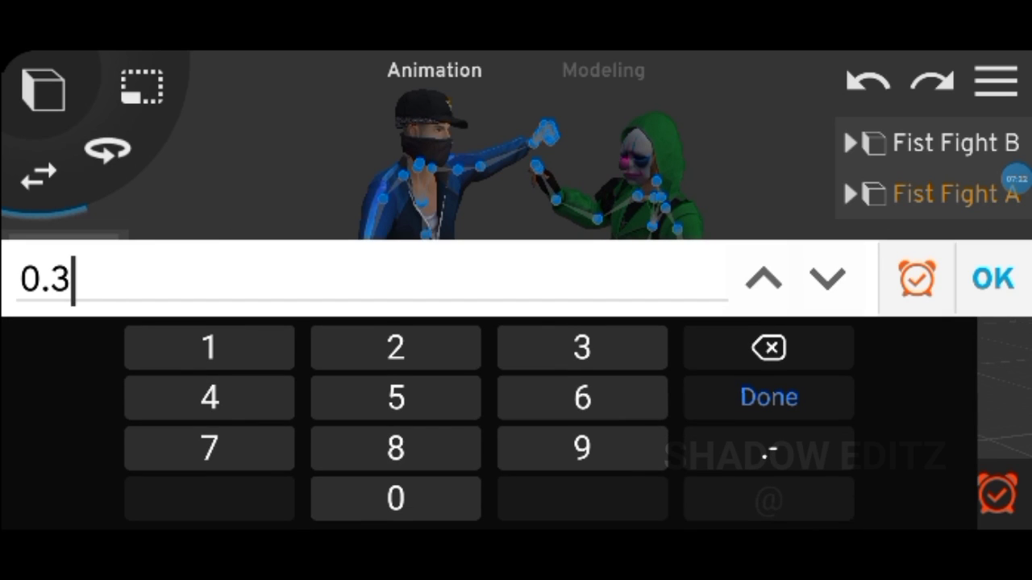
pyautogui.write('7')
pyautogui.press('Return')
pyautogui.click(94, 492)
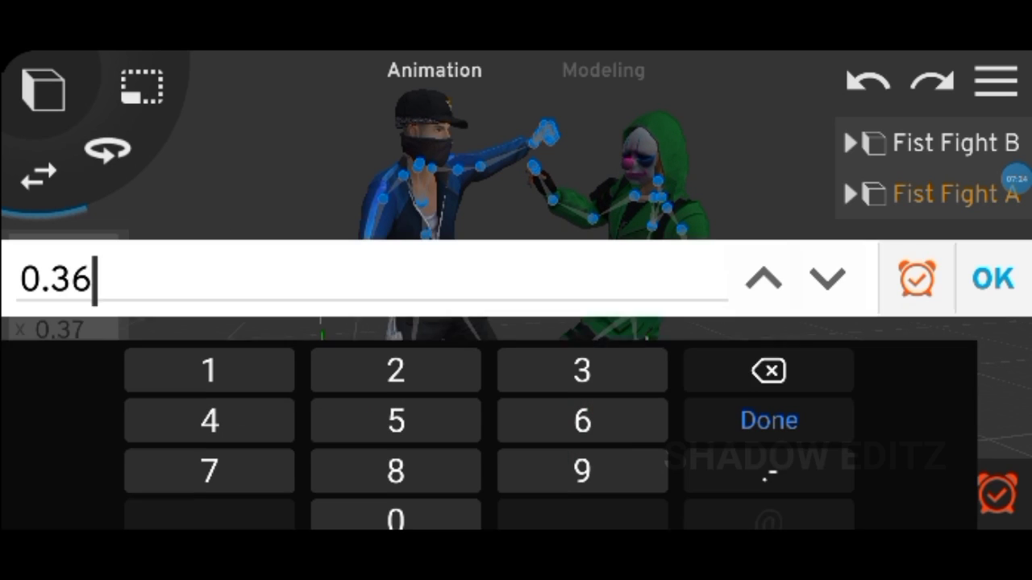
pyautogui.press('BackSpace')
pyautogui.press('Return')
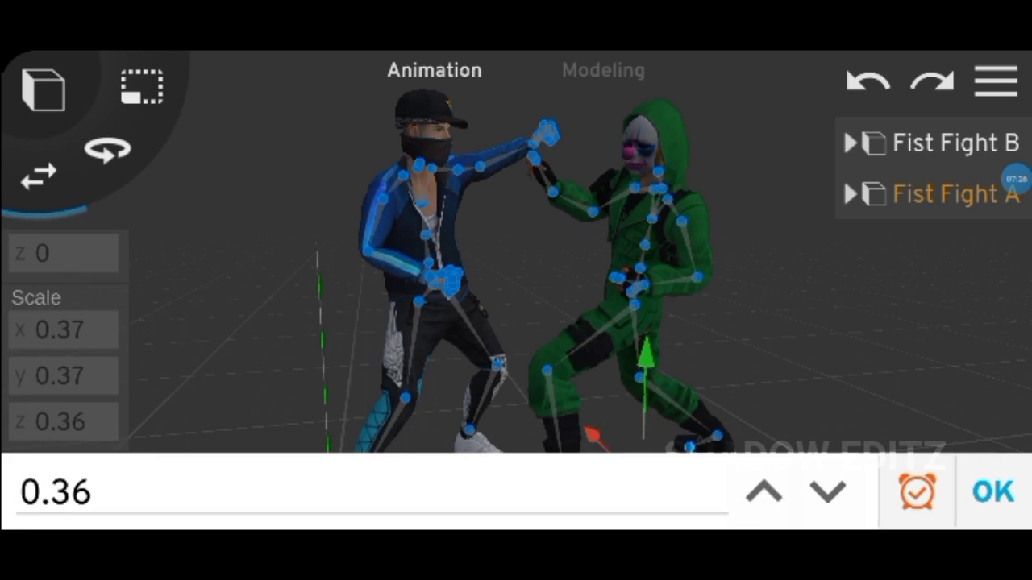
pyautogui.click(95, 492)
pyautogui.press('BackSpace')
pyautogui.write('7')
pyautogui.press('Return')
pyautogui.click(992, 492)
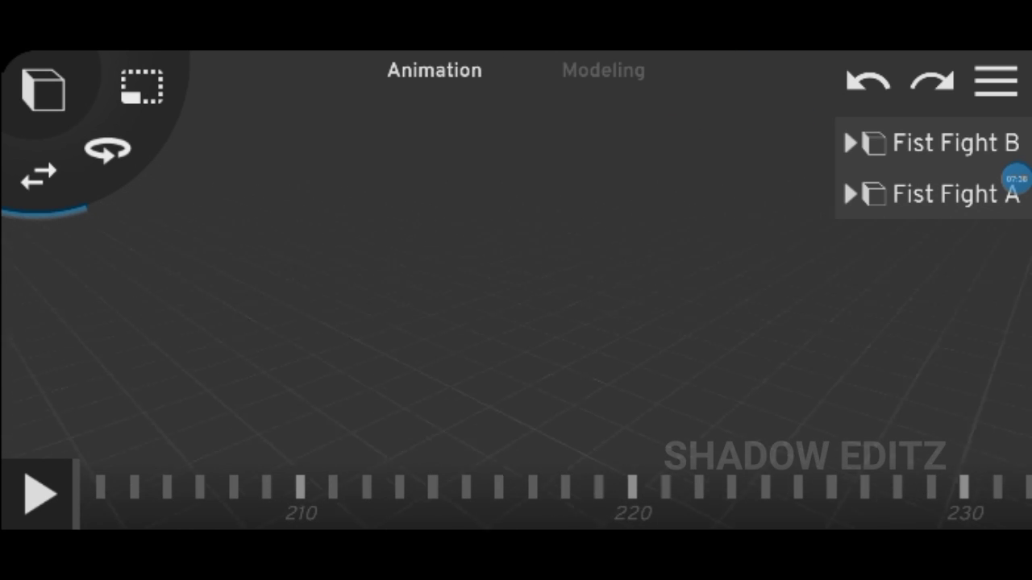
# - Select the Fist Fight A rig and play the fight animation in the town scene
pyautogui.click(955, 194)
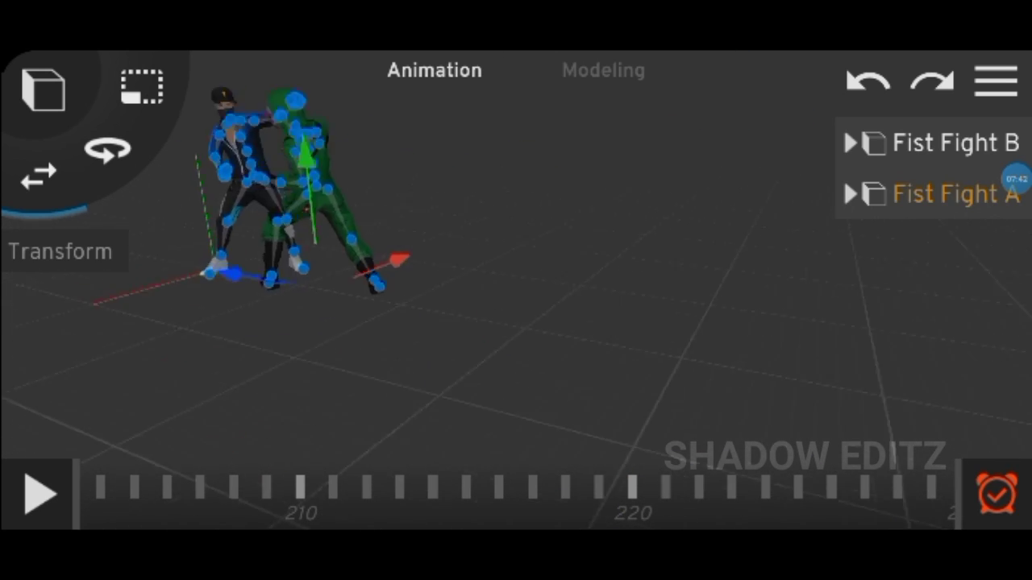
pyautogui.click(39, 494)
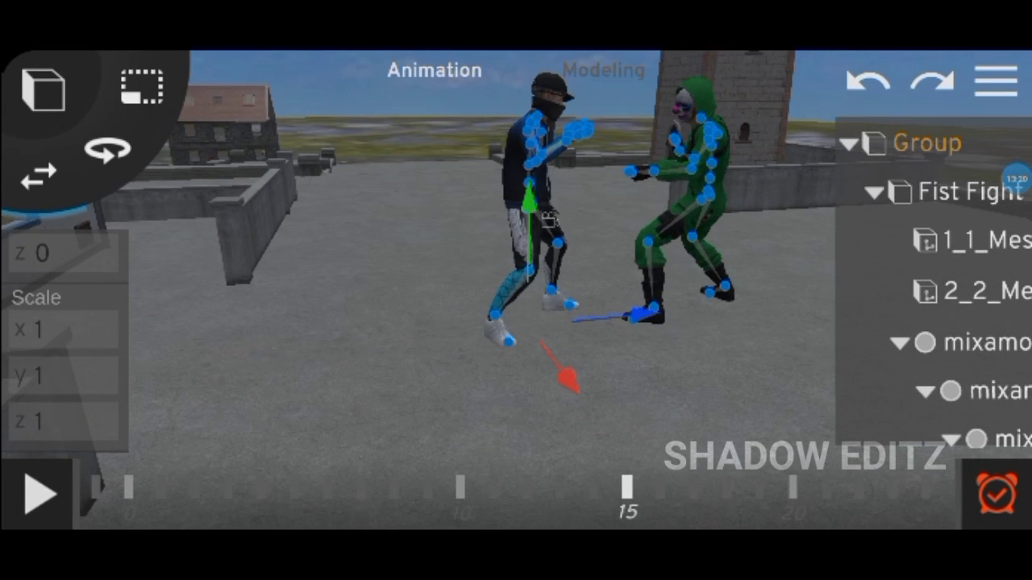
# - Scale the fighter group to 0.5 on x, y and z
pyautogui.press('BackSpace')
pyautogui.write('0.5')
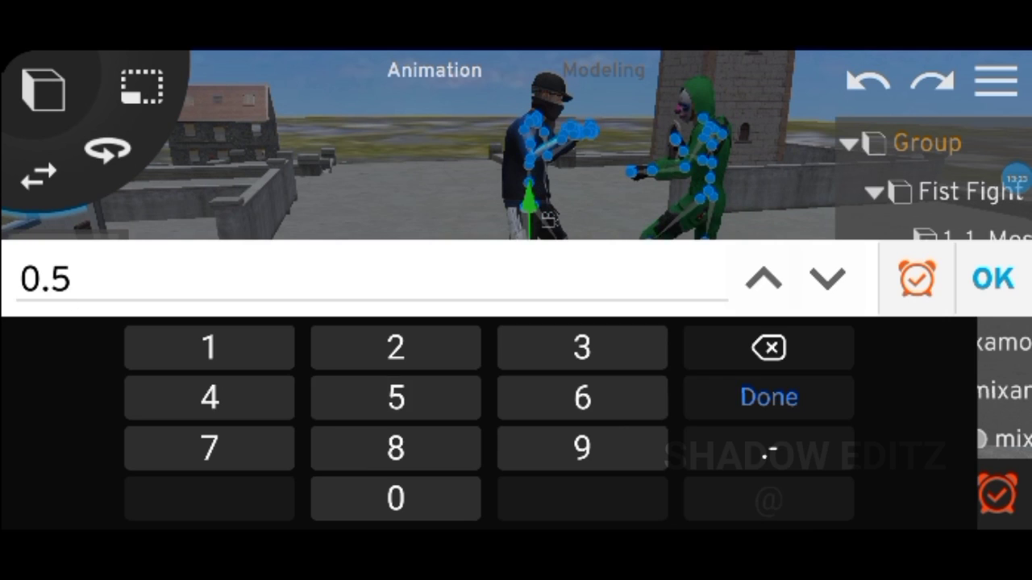
pyautogui.click(768, 397)
pyautogui.click(991, 491)
pyautogui.click(35, 373)
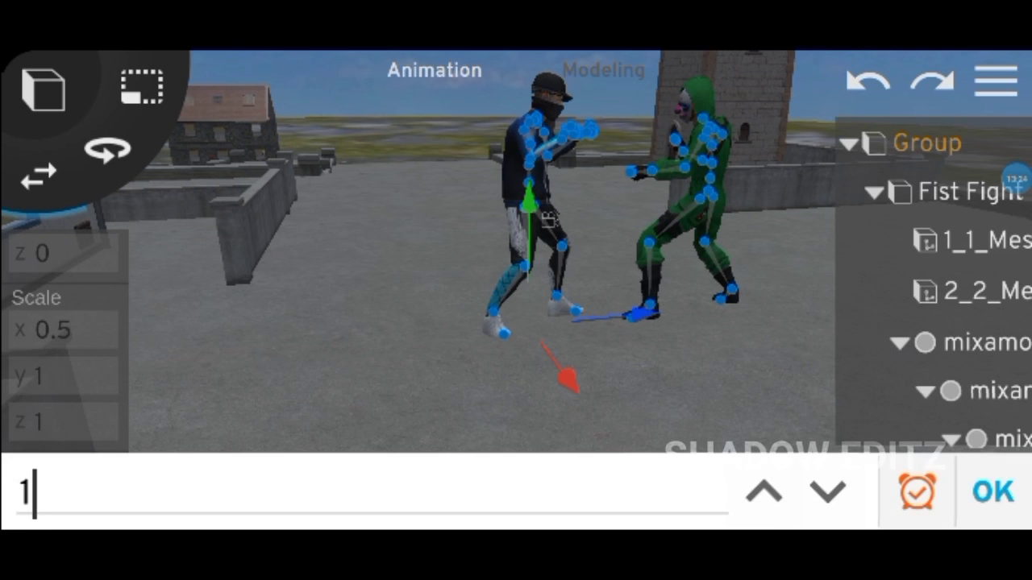
pyautogui.click(363, 491)
pyautogui.press('BackSpace')
pyautogui.write('0.5')
pyautogui.click(768, 396)
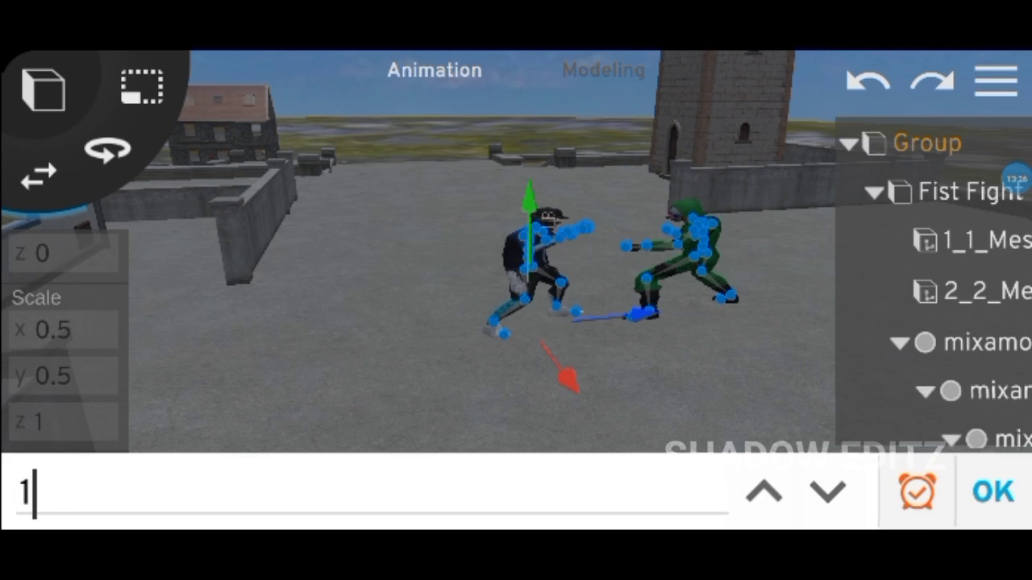
pyautogui.click(362, 491)
pyautogui.press('BackSpace')
pyautogui.write('0.5')
pyautogui.click(768, 397)
pyautogui.click(990, 491)
pyautogui.moveTo(403, 362); pyautogui.dragTo(677, 363)
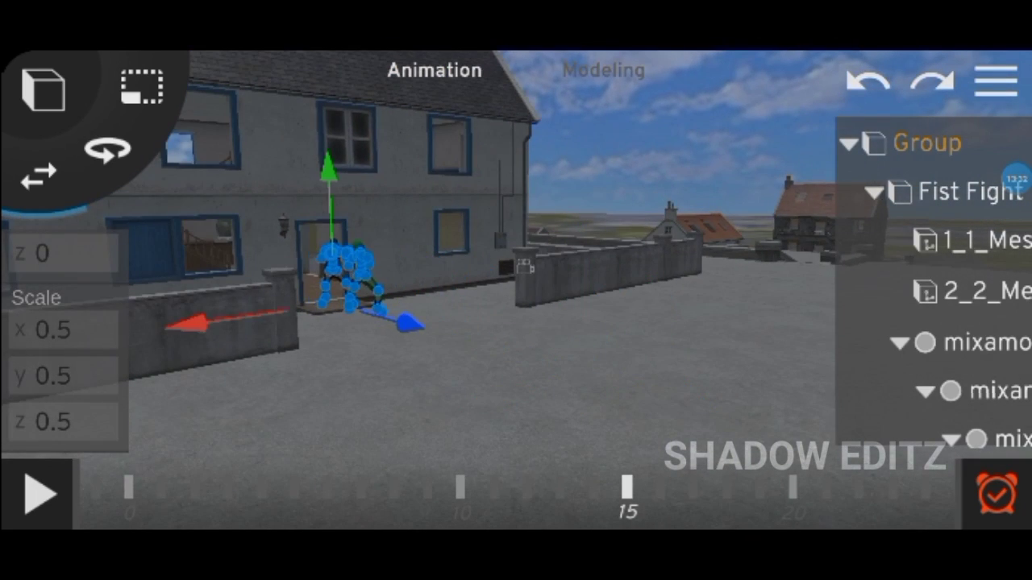
# - Raise the fighter group's scale to 0.6 on x, y and z
pyautogui.click(64, 330)
pyautogui.click(363, 490)
pyautogui.press('BackSpace')
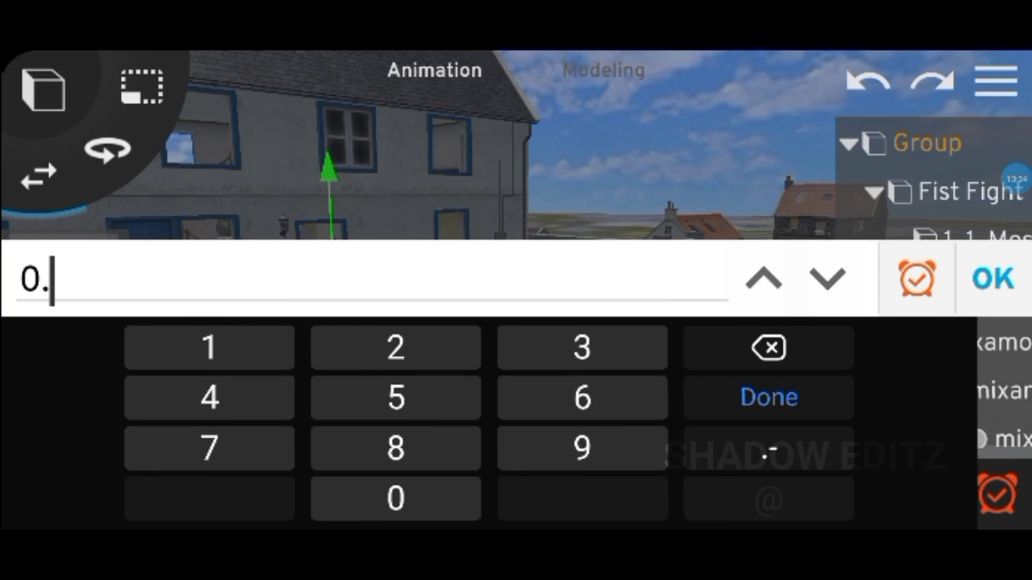
pyautogui.write('6')
pyautogui.press('Return')
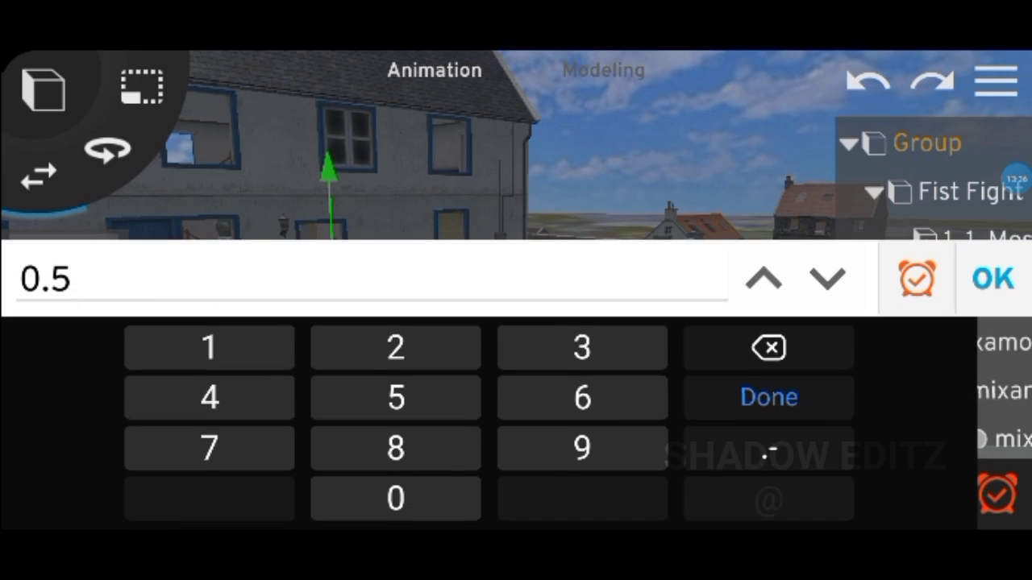
pyautogui.press('Return')
pyautogui.click(241, 492)
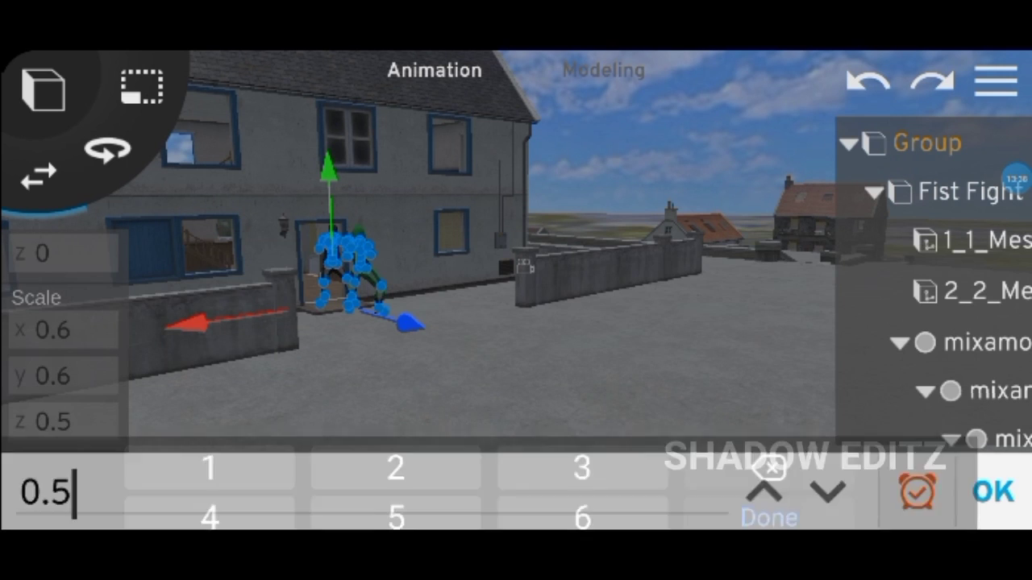
pyautogui.press('BackSpace')
pyautogui.write('6')
pyautogui.click(991, 276)
pyautogui.moveTo(645, 363)
pyautogui.mouseDown()
pyautogui.moveTo(524, 322)
pyautogui.moveTo(790, 339)
pyautogui.mouseUp()
pyautogui.moveTo(516, 323)
pyautogui.mouseDown()
pyautogui.moveTo(536, 330)
pyautogui.moveTo(451, 257)
pyautogui.mouseUp()
pyautogui.moveTo(516, 323); pyautogui.dragTo(484, 354)
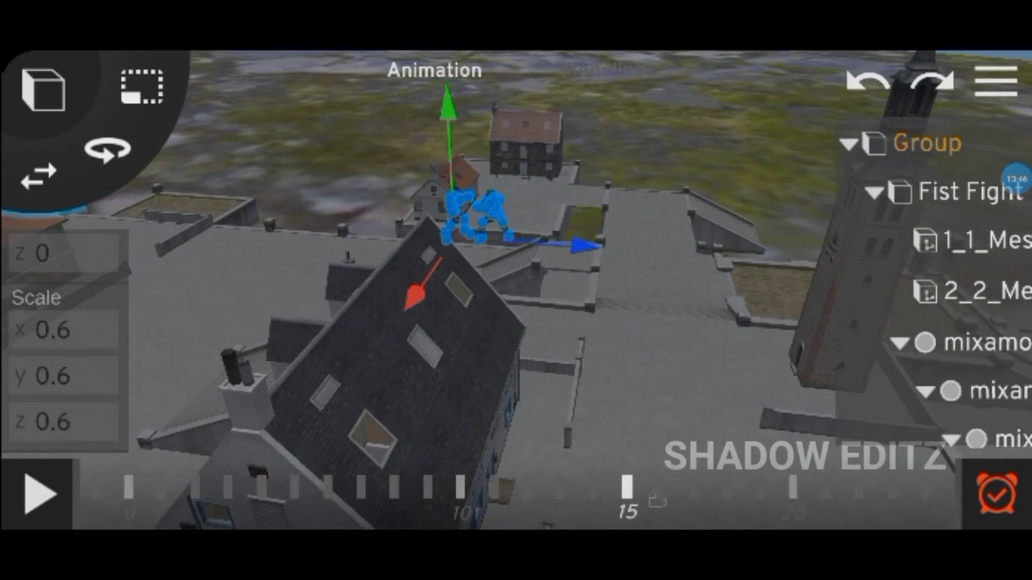
pyautogui.moveTo(516, 322)
pyautogui.mouseDown()
pyautogui.moveTo(484, 355)
pyautogui.moveTo(548, 306)
pyautogui.moveTo(427, 363)
pyautogui.mouseUp()
pyautogui.moveTo(516, 322); pyautogui.dragTo(403, 363)
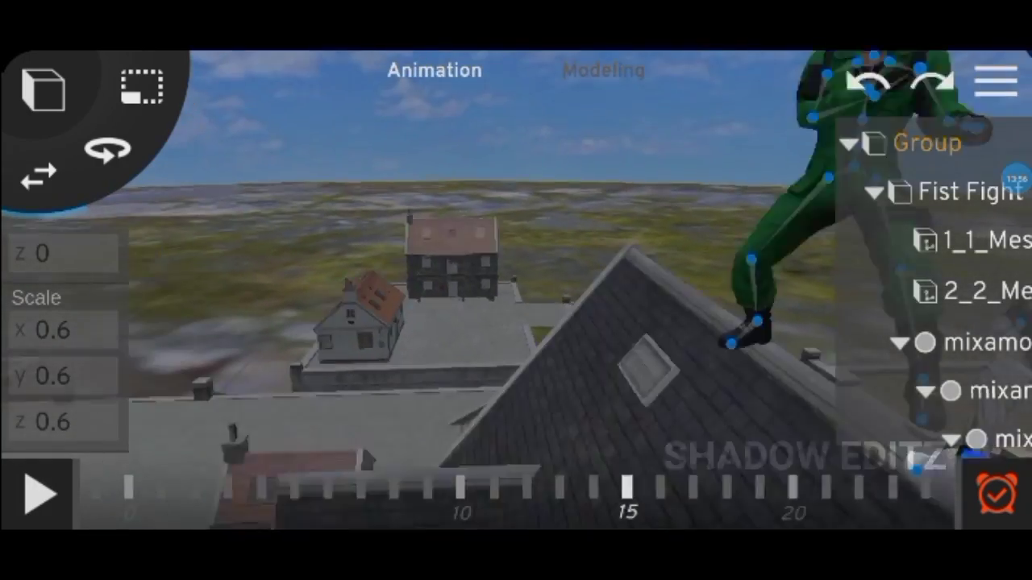